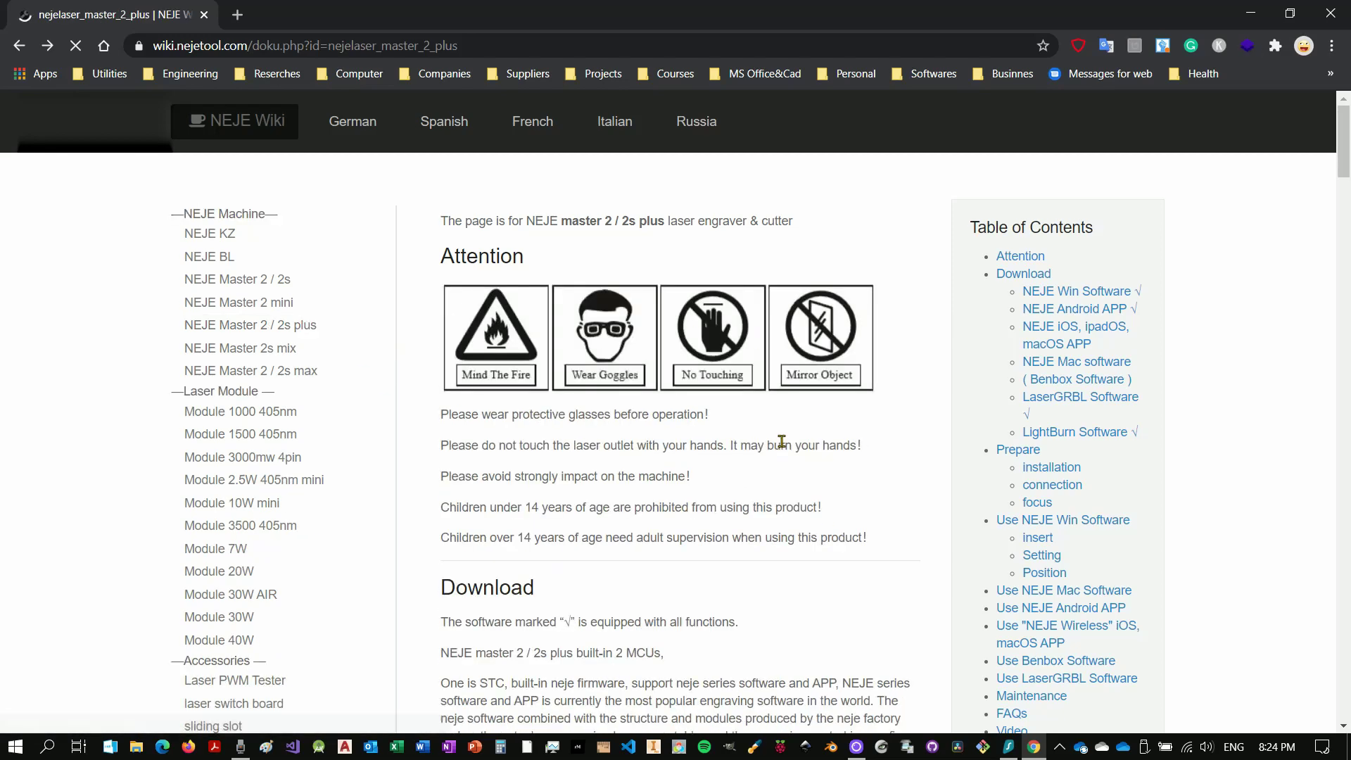
- Scroll to NEJE Win Software on the wiki and request the NEJE_v5.5.exe download
{"action": "scroll", "coordinate": [715, 450], "scroll_direction": "down", "scroll_amount": 2}
{"action": "scroll", "coordinate": [713, 454], "scroll_direction": "down", "scroll_amount": 5}
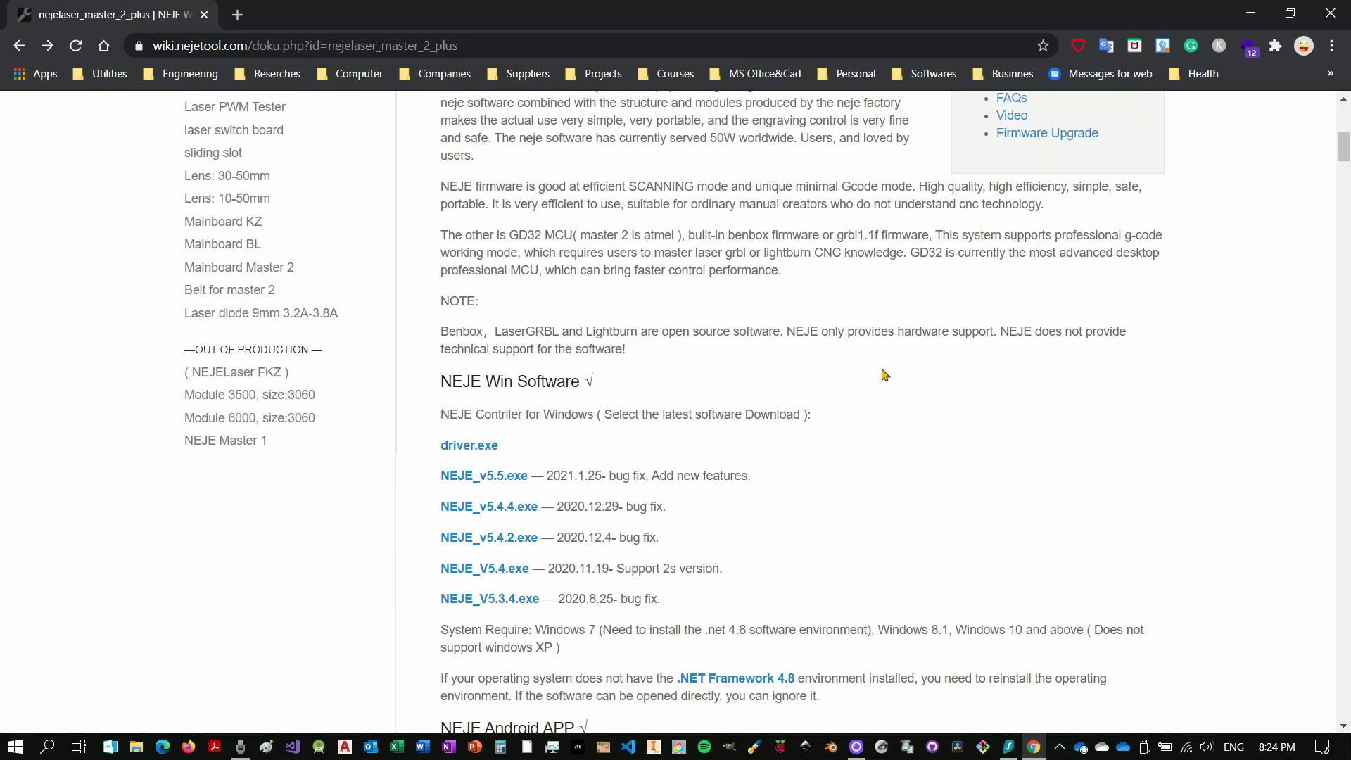
{"action": "scroll", "coordinate": [756, 386], "scroll_direction": "down", "scroll_amount": 1}
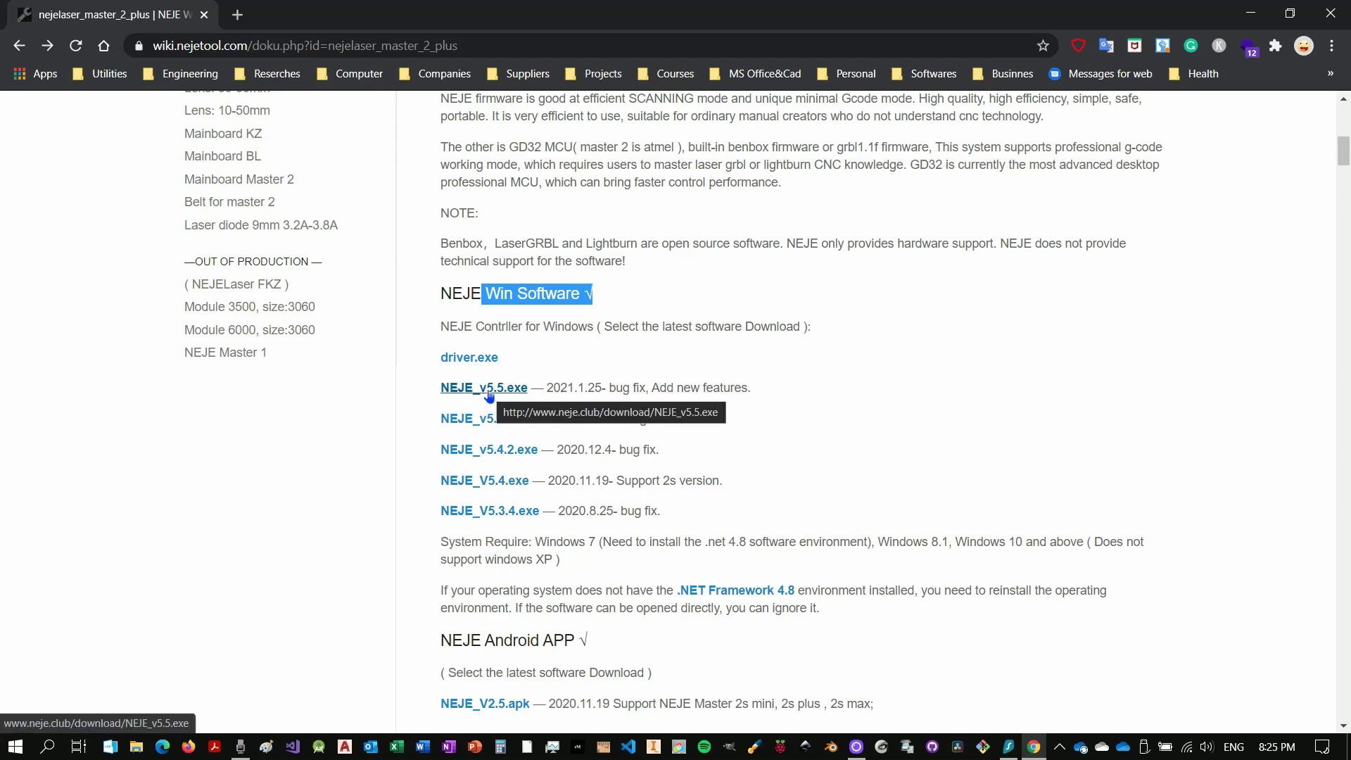
{"action": "left_click", "coordinate": [489, 389]}
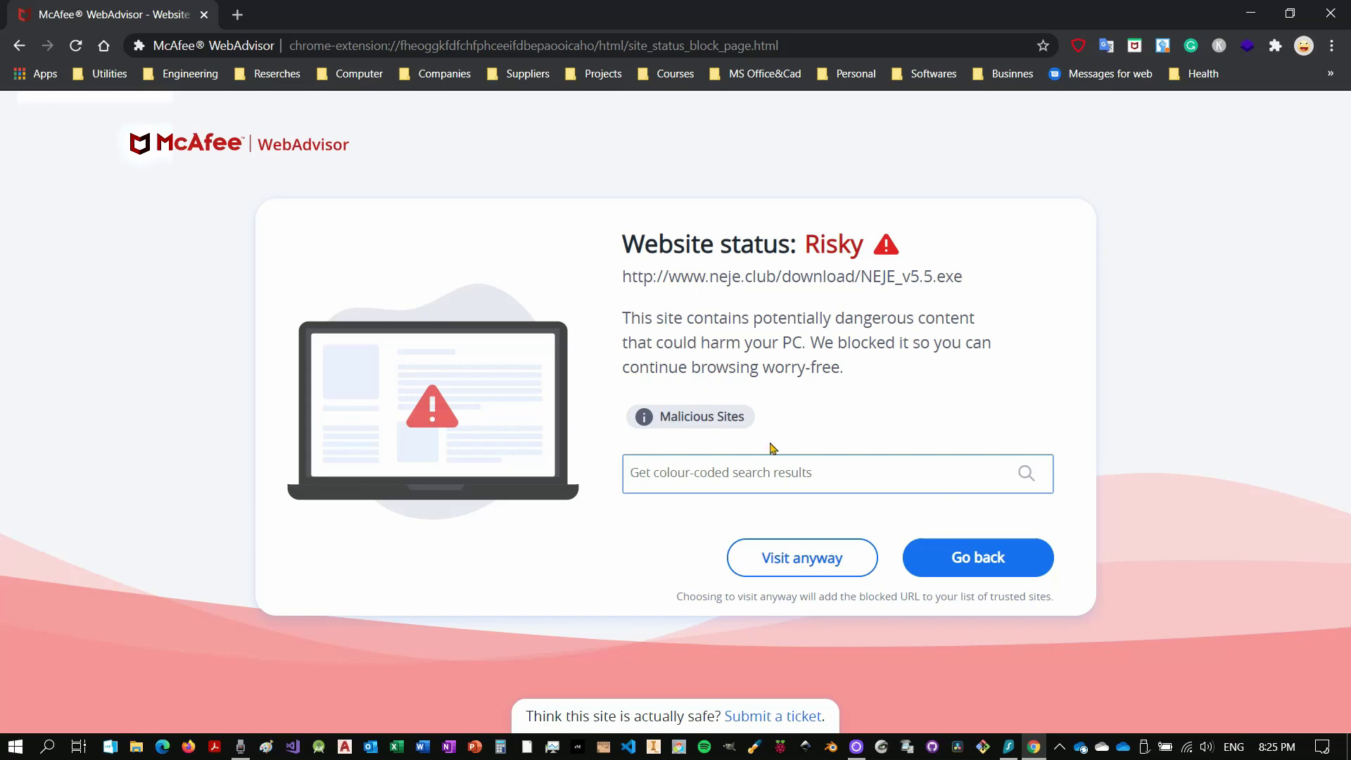
- Bypass the risky-site warning, save NEJE_v5.5.exe to Downloads and run it
{"action": "left_click", "coordinate": [799, 563]}
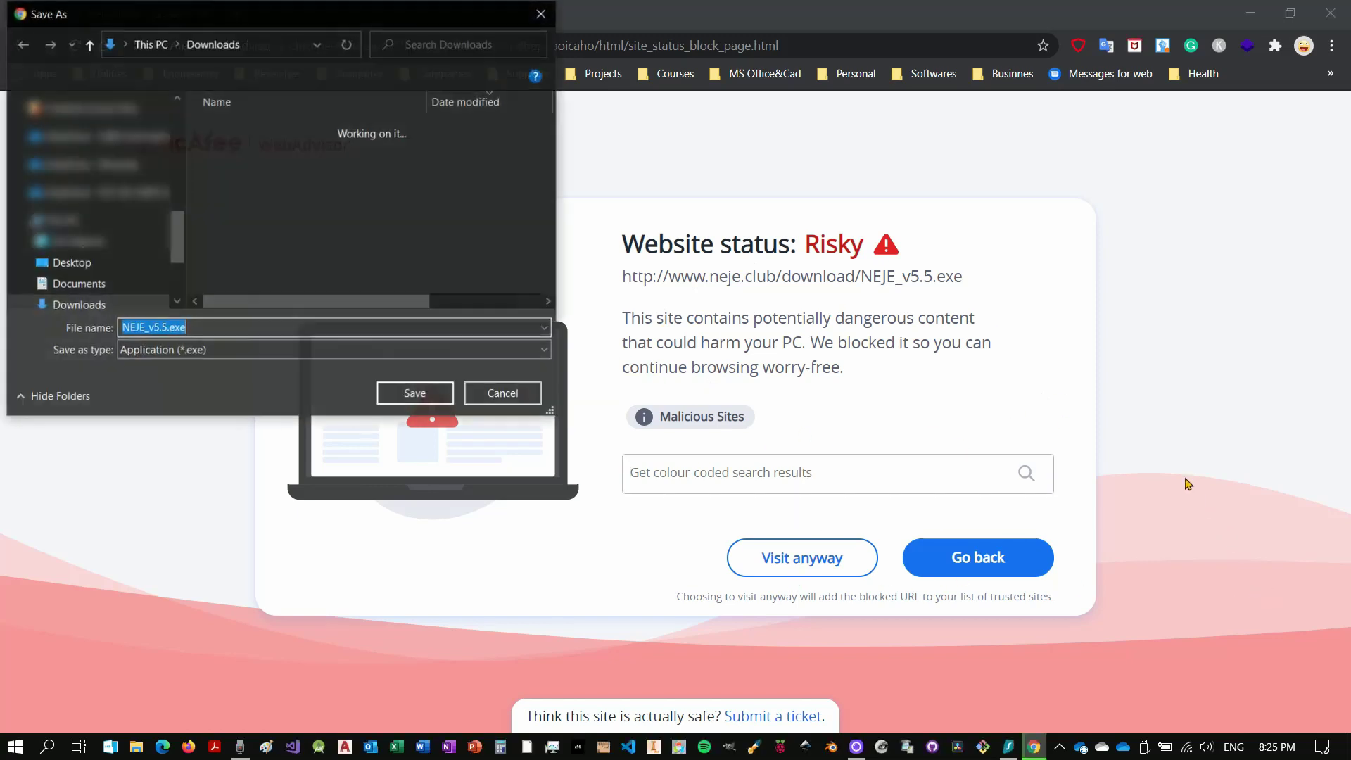
{"action": "left_click", "coordinate": [414, 393]}
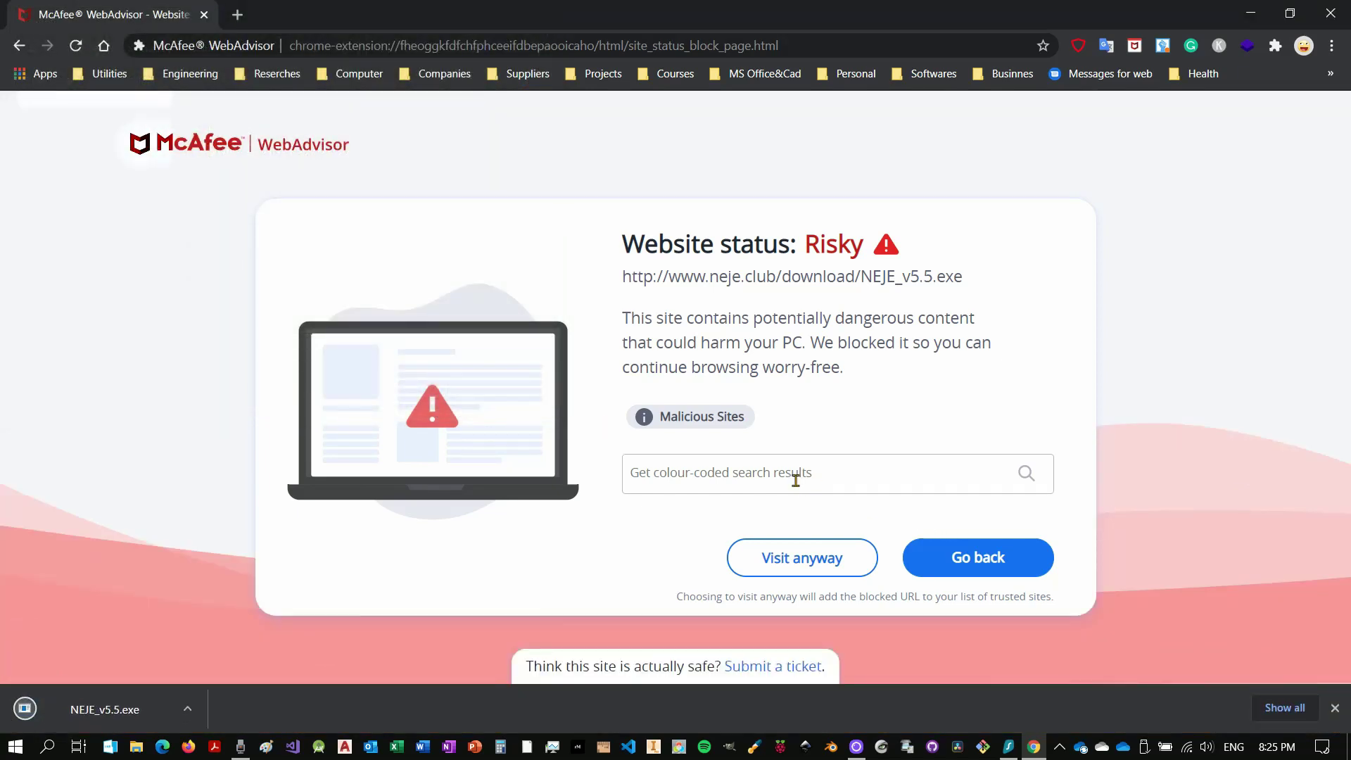
{"action": "left_click", "coordinate": [188, 713]}
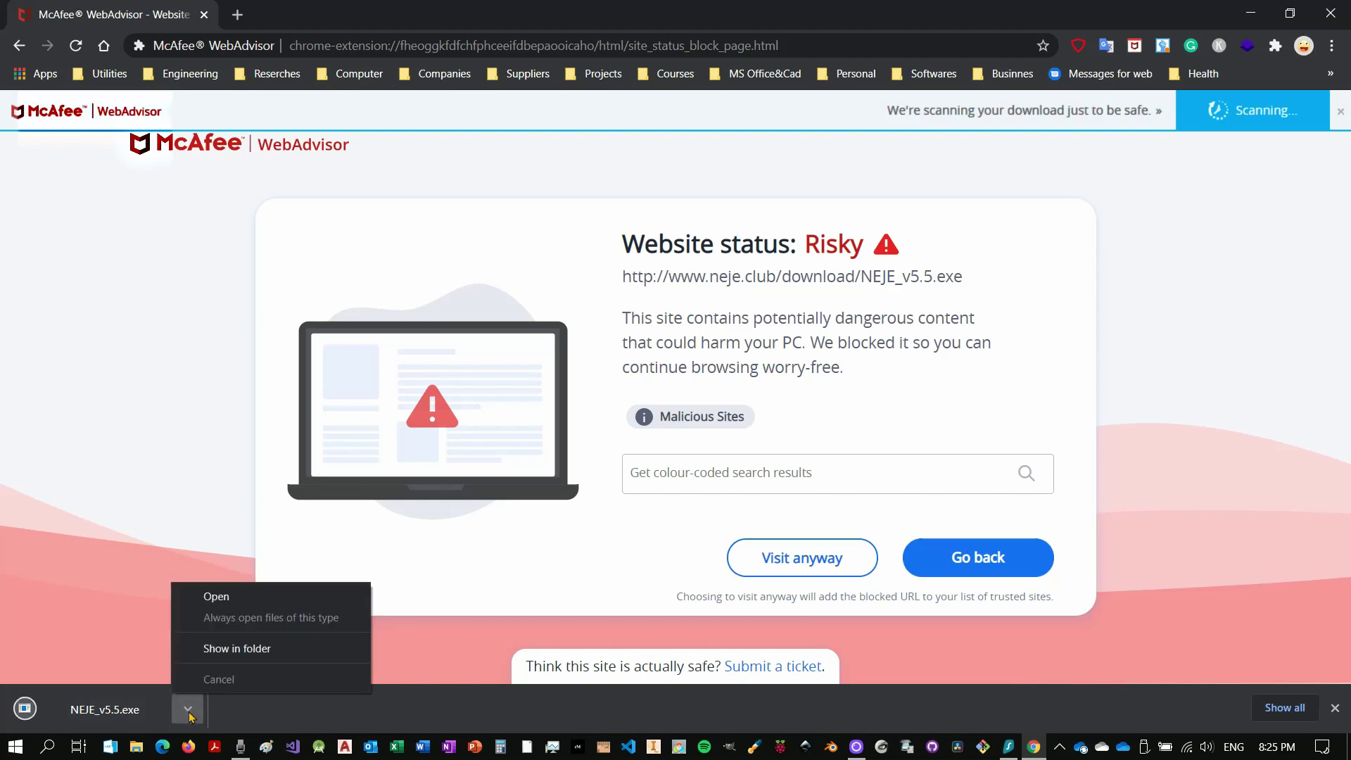
{"action": "left_click", "coordinate": [234, 595]}
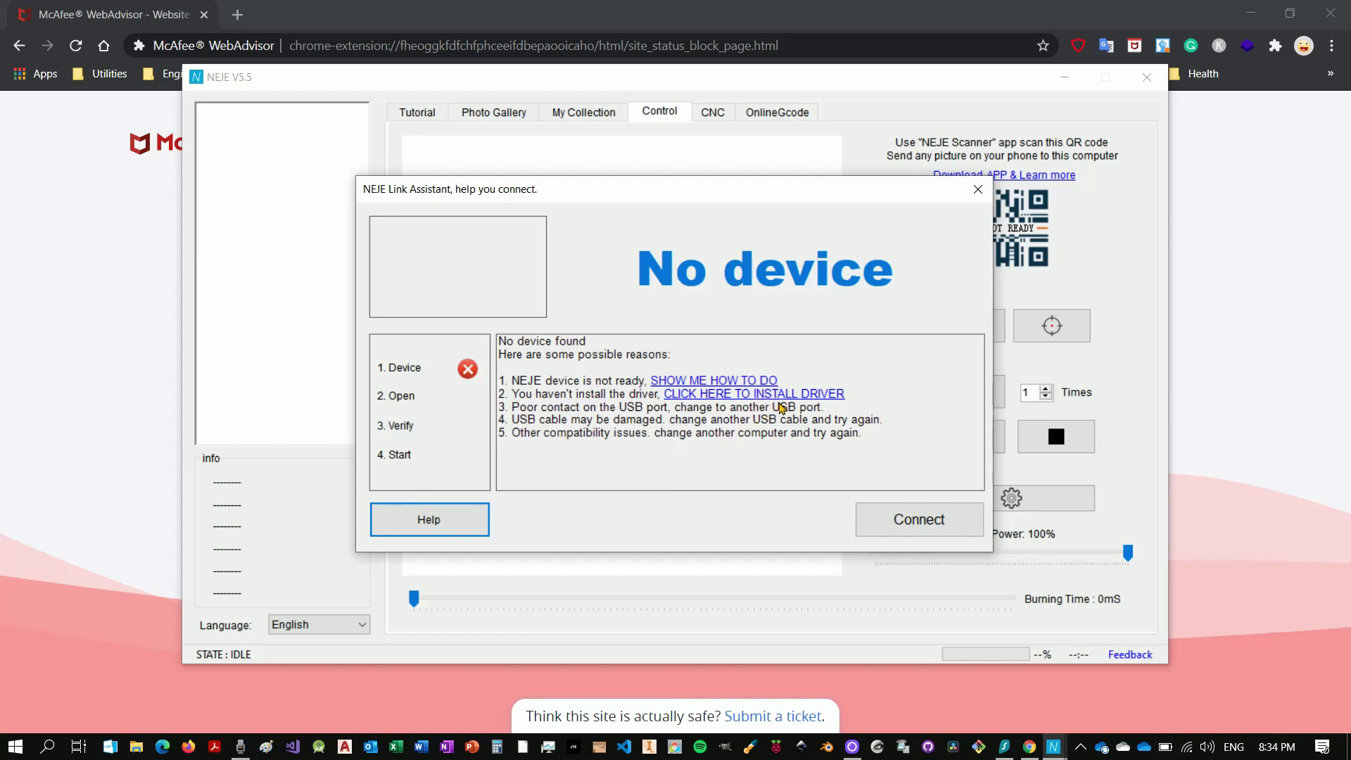
- Follow the Link Assistant's install-driver link to the DK-8-KZ driver help page
{"action": "left_click", "coordinate": [713, 398]}
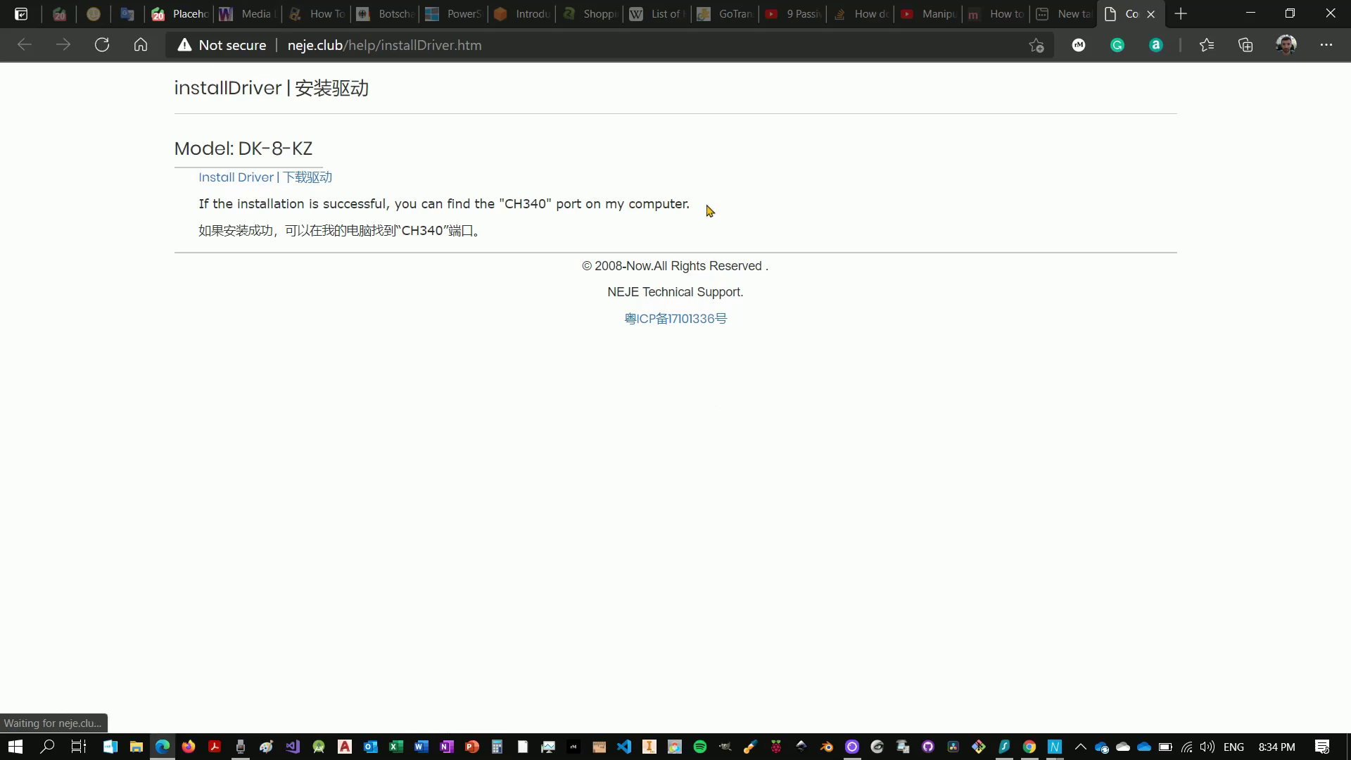
- Download DriverForWin.exe, install the CH340 USB-serial driver, and close the setup window
{"action": "left_click", "coordinate": [267, 179]}
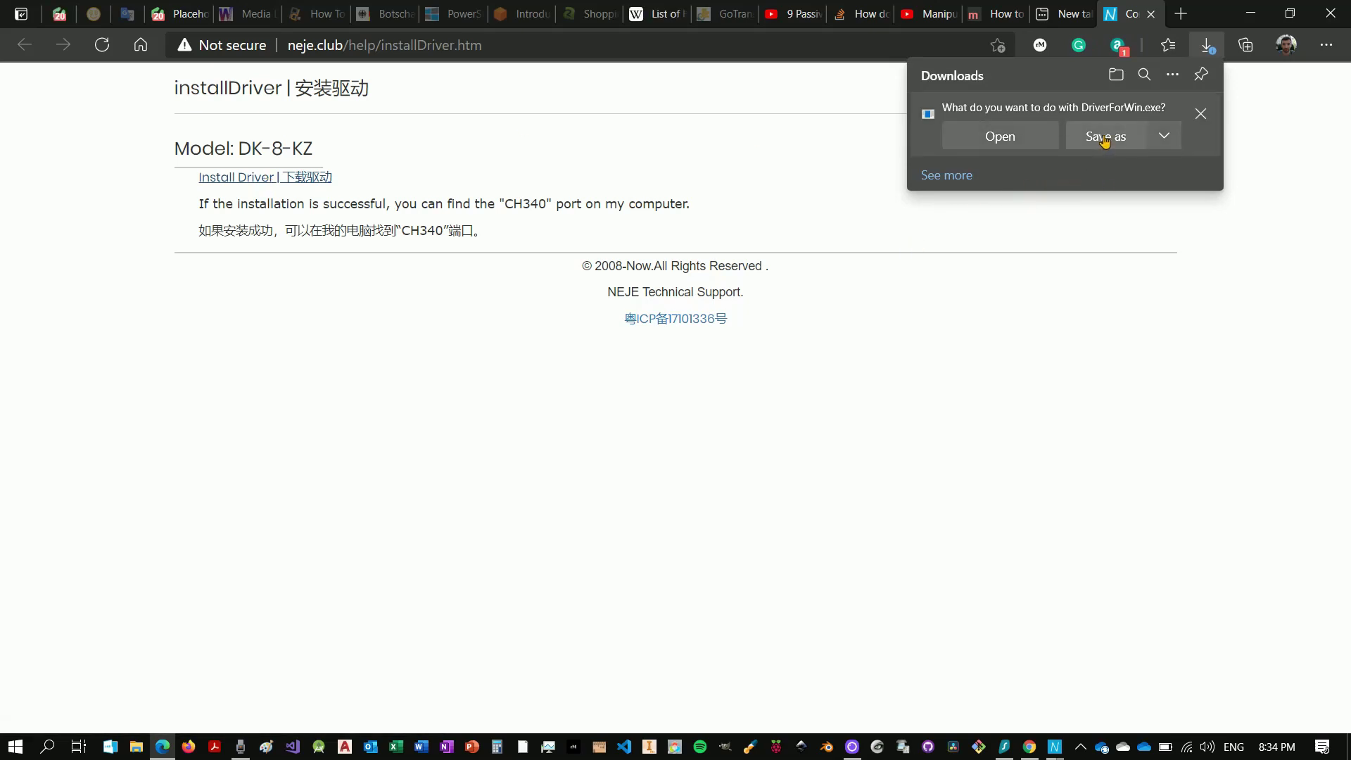
{"action": "left_click", "coordinate": [1040, 146]}
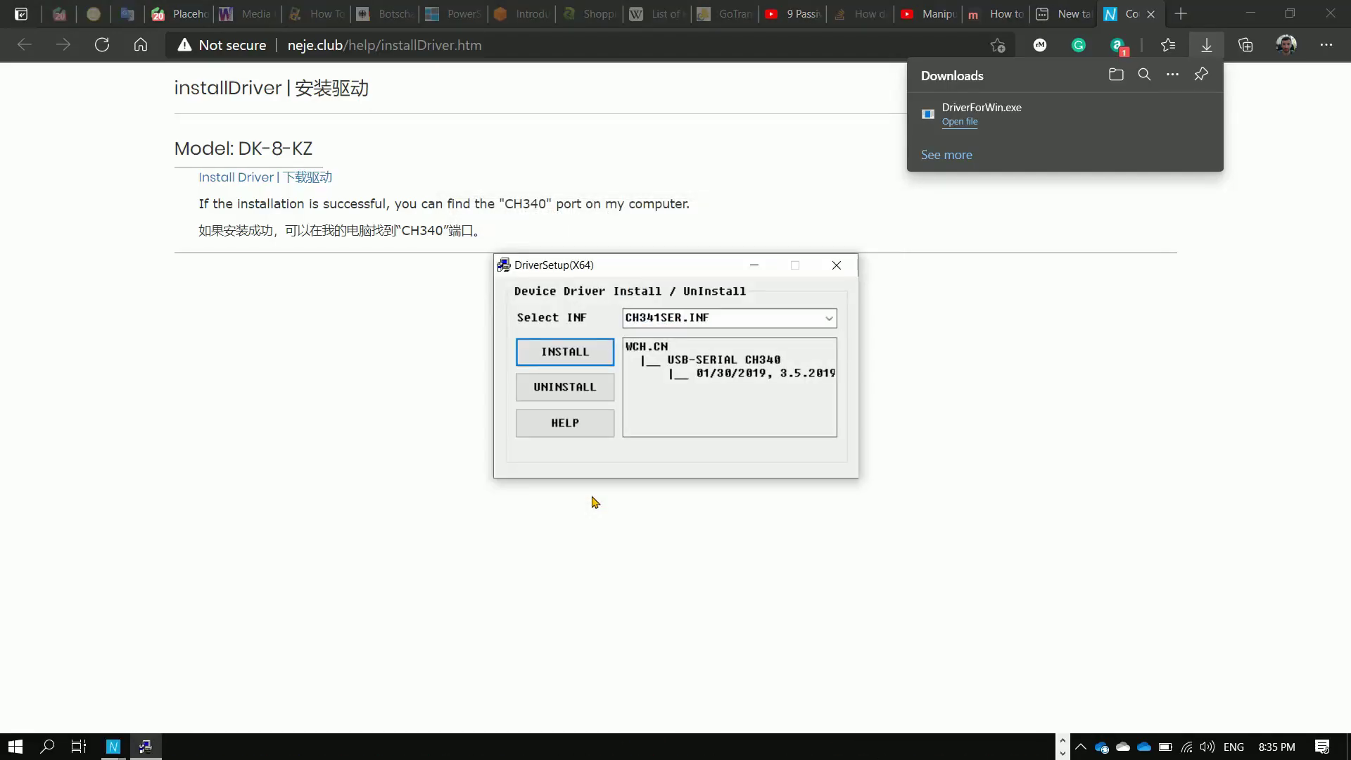
{"action": "left_click", "coordinate": [575, 366]}
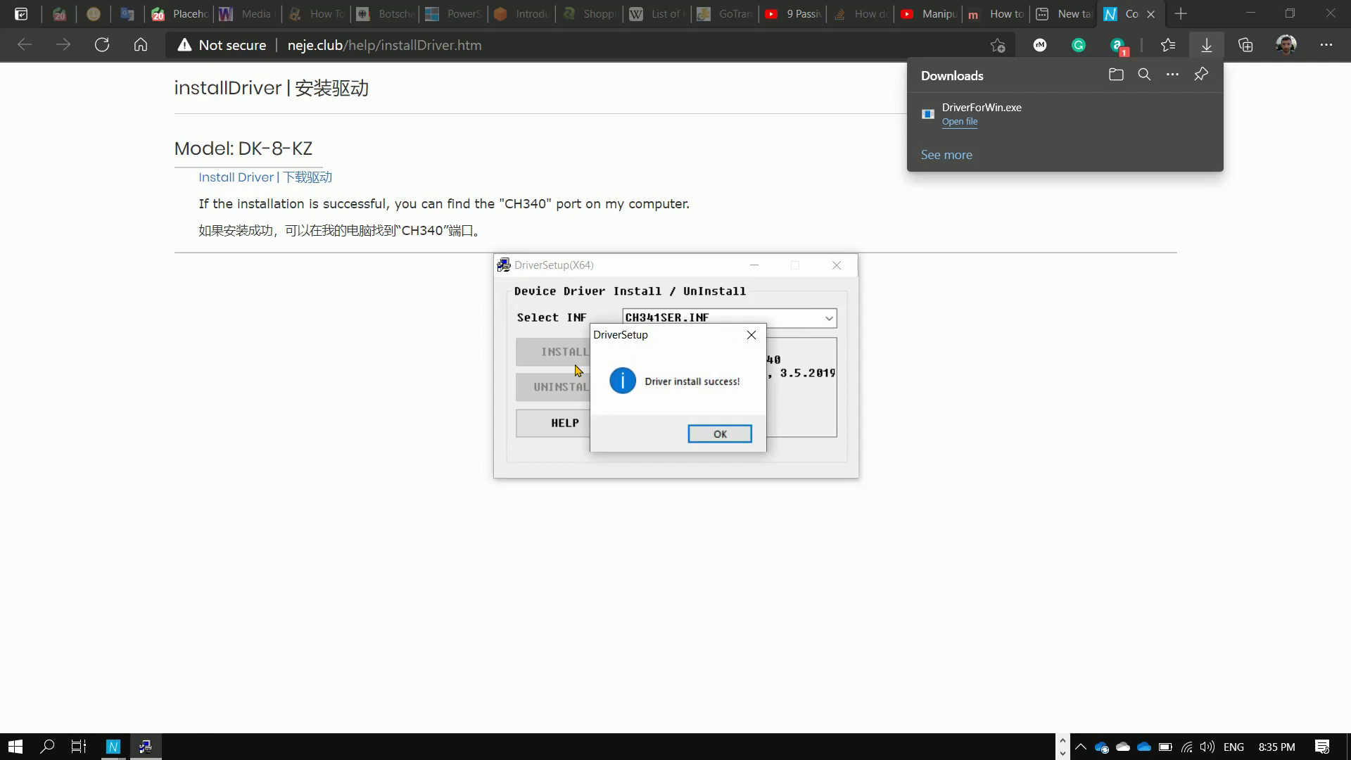
{"action": "left_click", "coordinate": [718, 435]}
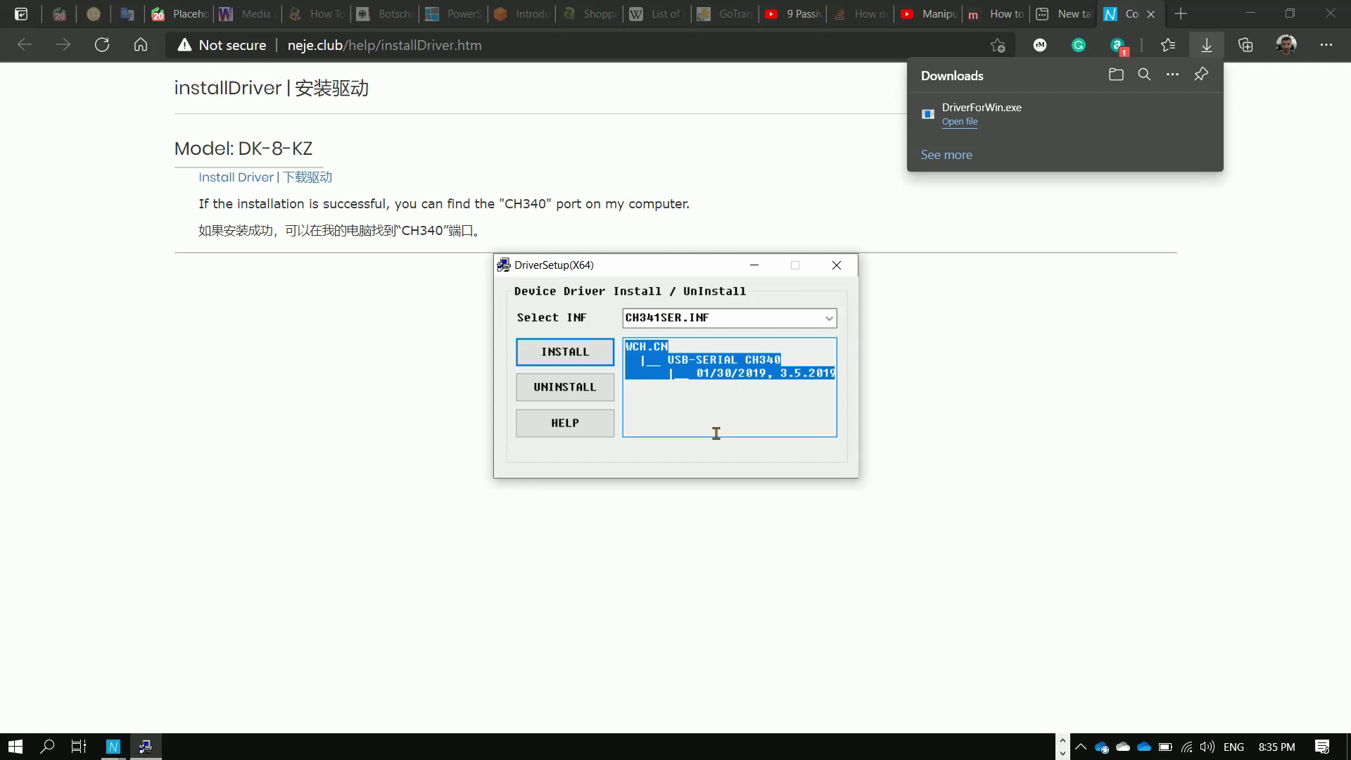
{"action": "left_click", "coordinate": [836, 265]}
{"action": "left_click", "coordinate": [1331, 10]}
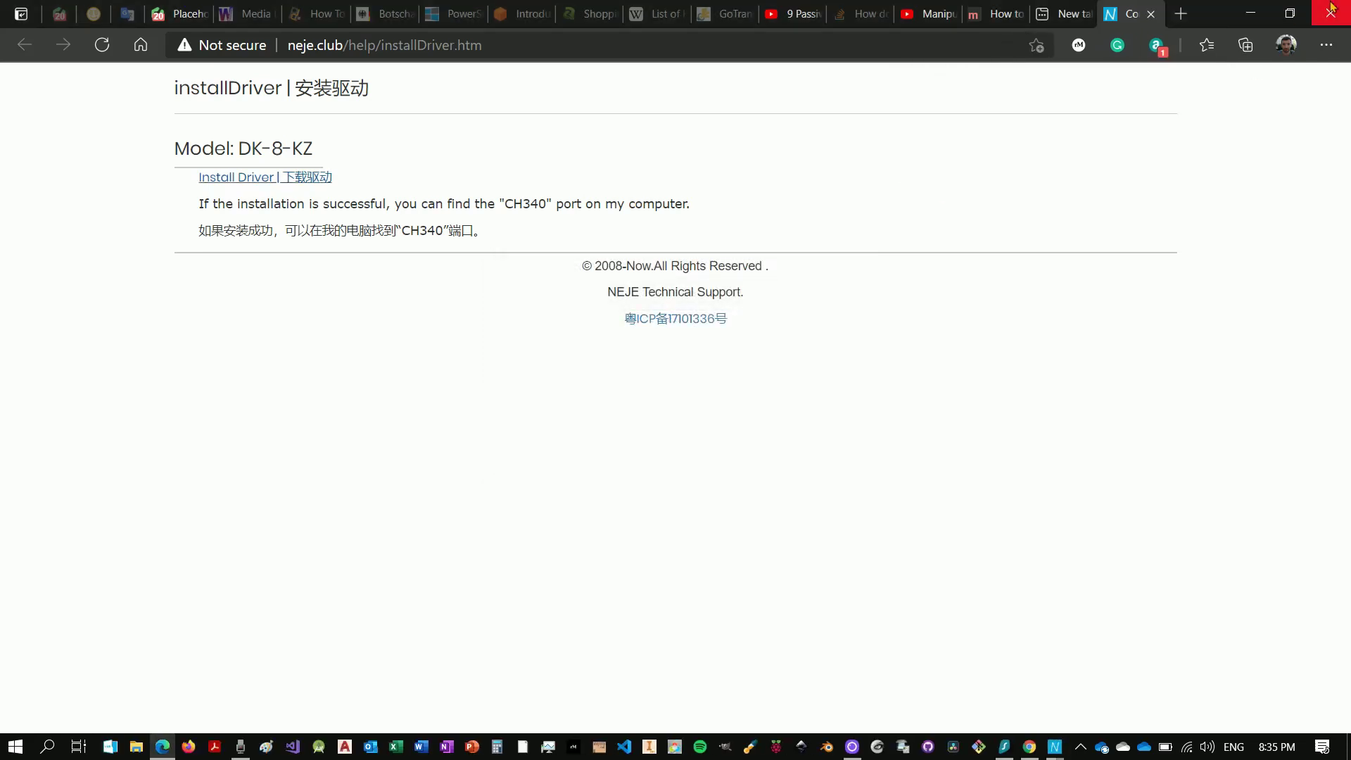
- Close the browser and connect to the NEJE Master 2S Plus on COM9
{"action": "left_click", "coordinate": [1331, 10]}
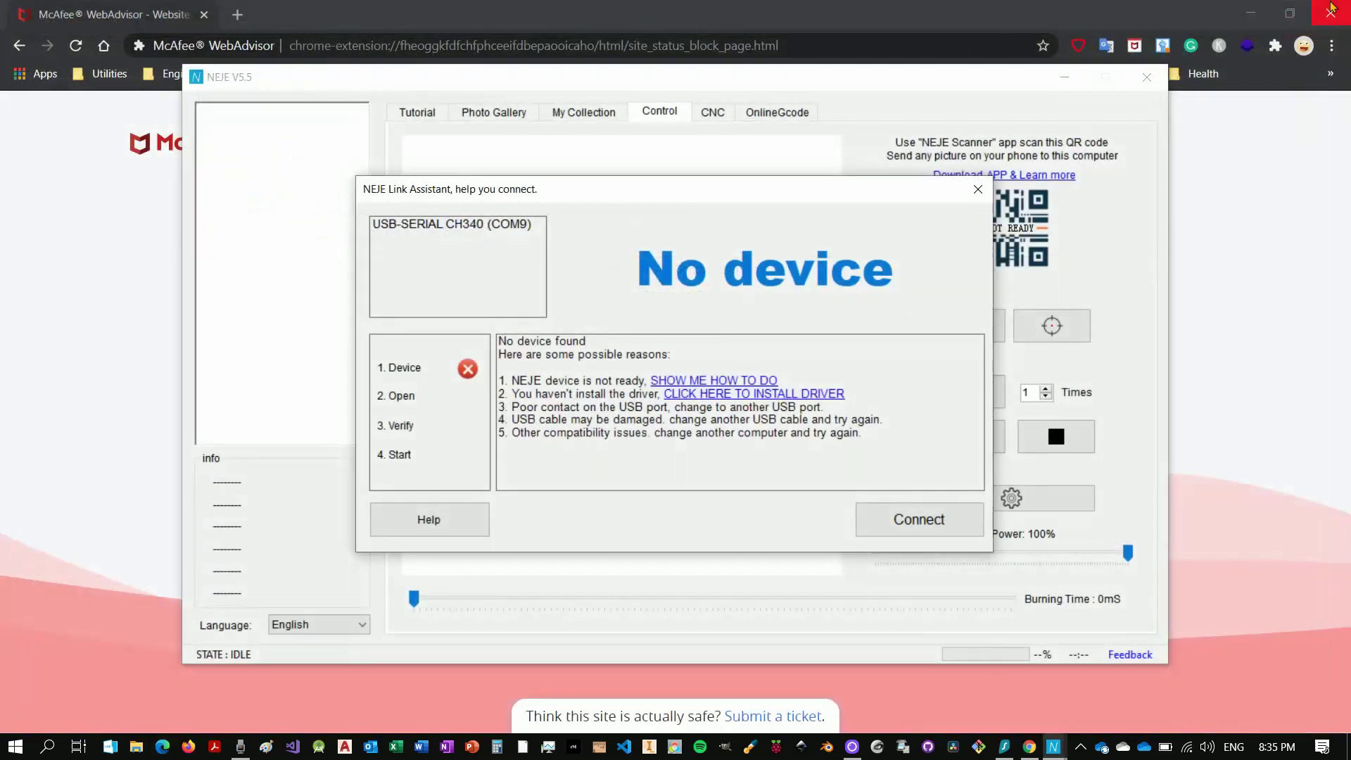
{"action": "left_click", "coordinate": [920, 533]}
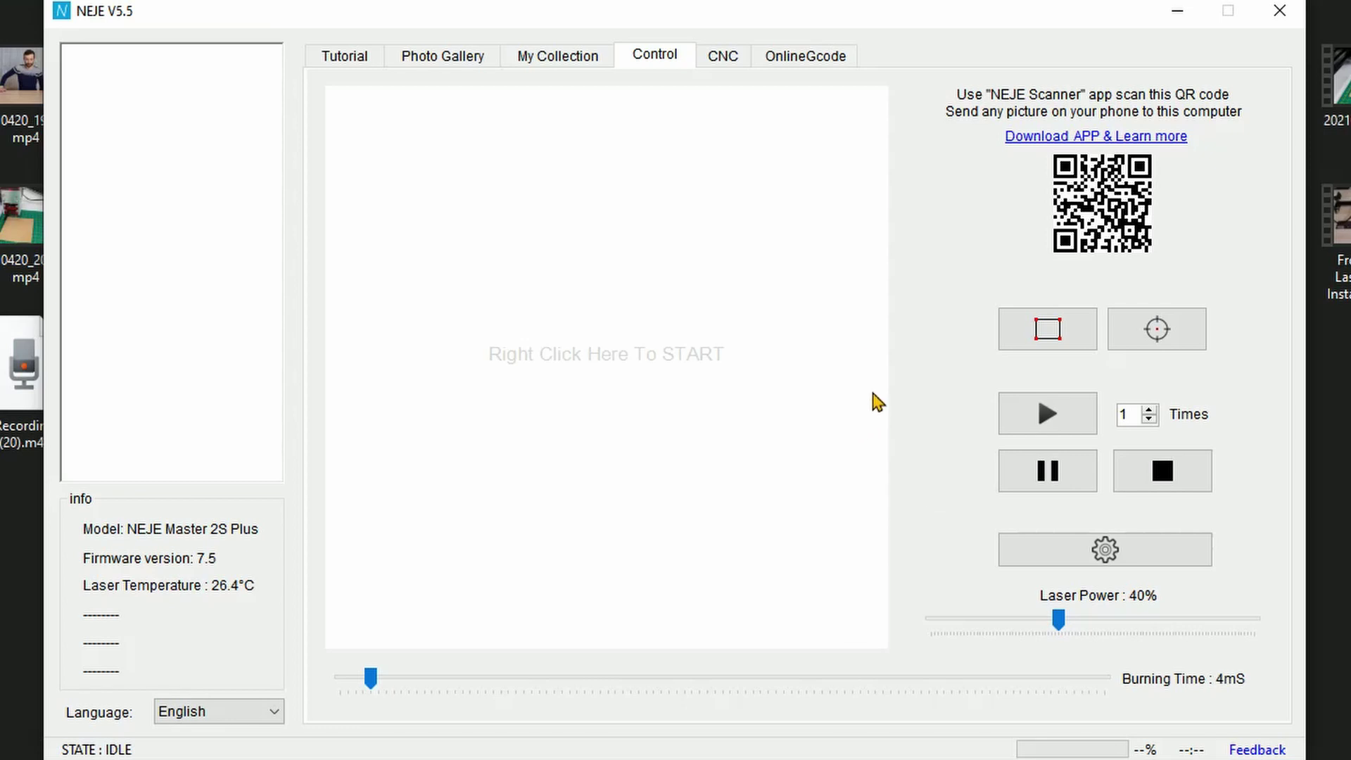
- Open the Tutorial tab's guide page for the engraver model and scroll through it
{"action": "left_click", "coordinate": [346, 69]}
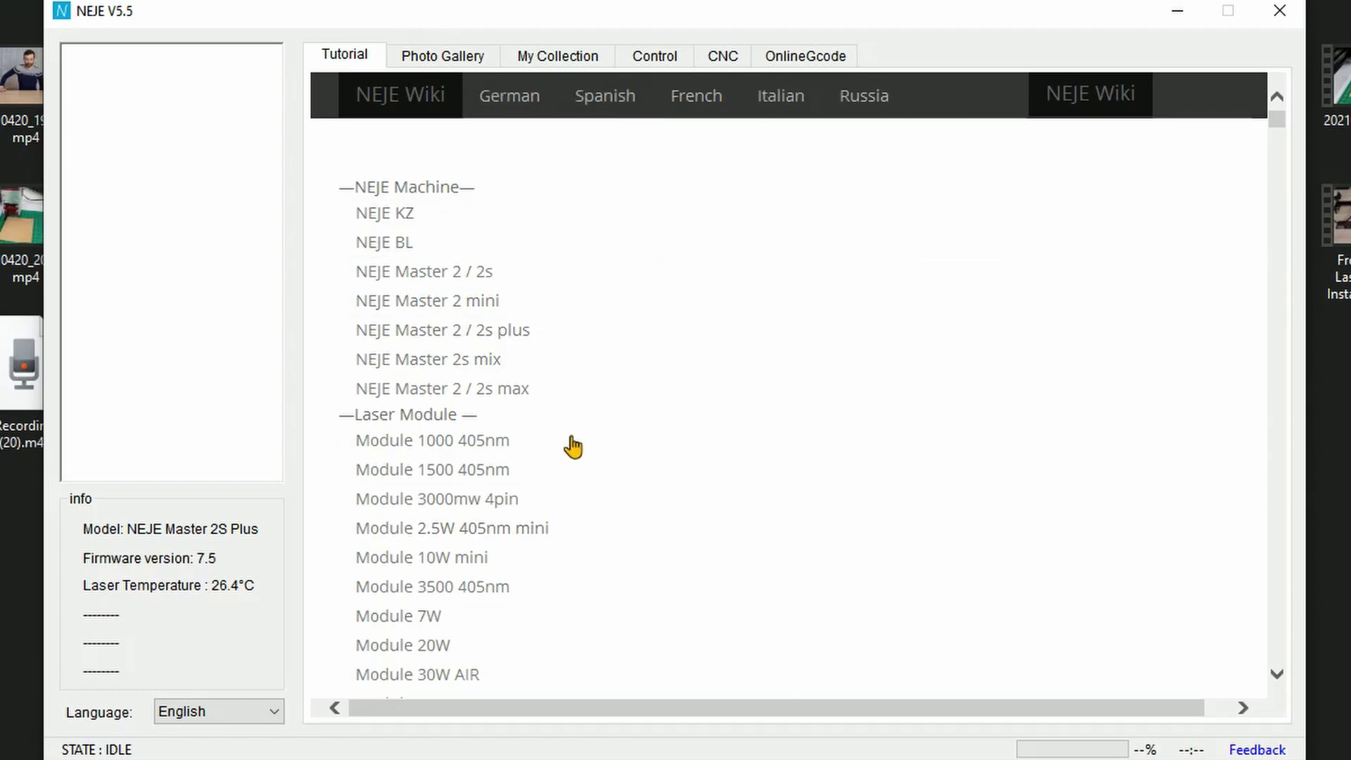
{"action": "scroll", "coordinate": [775, 495], "scroll_direction": "down", "scroll_amount": 5}
{"action": "left_click", "coordinate": [835, 505]}
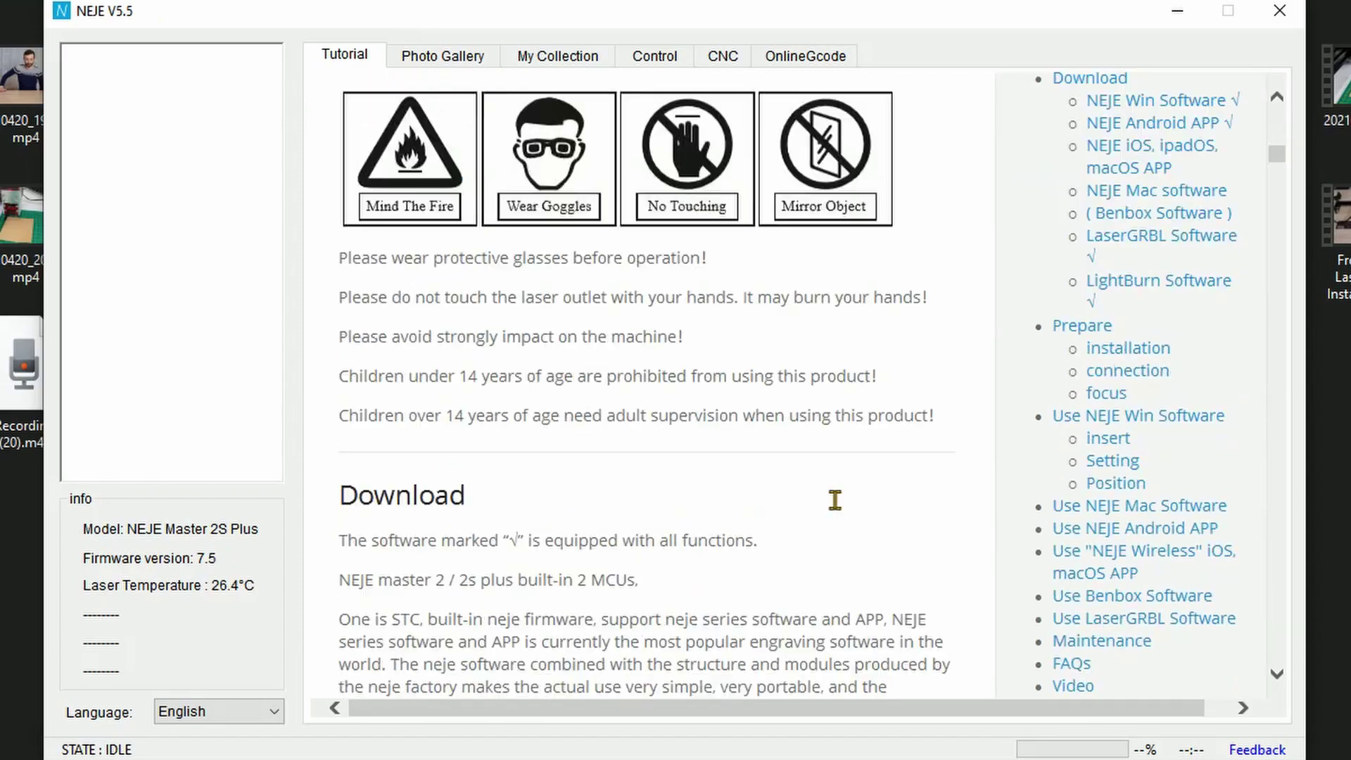
{"action": "scroll", "coordinate": [791, 447], "scroll_direction": "down", "scroll_amount": 9}
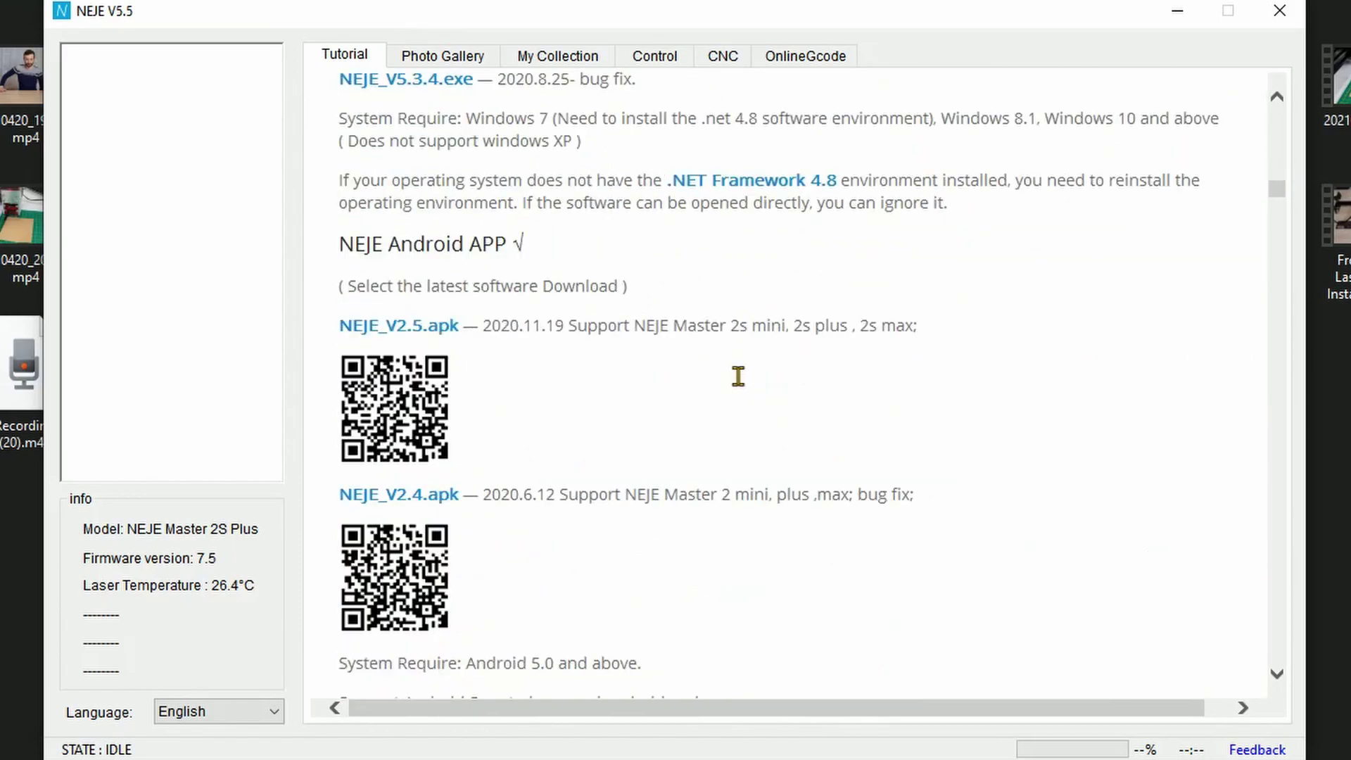
{"action": "scroll", "coordinate": [739, 380], "scroll_direction": "down", "scroll_amount": 15}
{"action": "scroll", "coordinate": [922, 408], "scroll_direction": "up", "scroll_amount": 6}
{"action": "scroll", "coordinate": [922, 408], "scroll_direction": "up", "scroll_amount": 3}
{"action": "scroll", "coordinate": [919, 412], "scroll_direction": "down", "scroll_amount": 12}
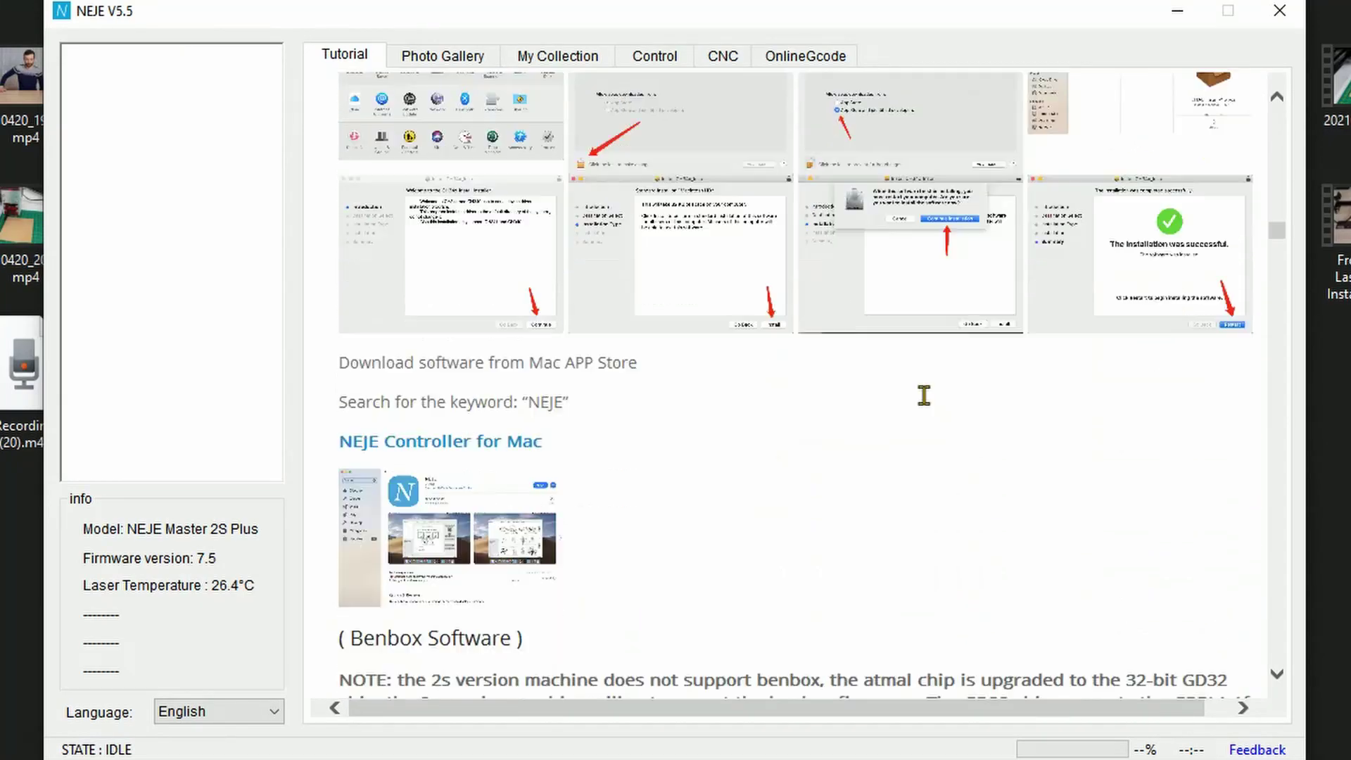
{"action": "scroll", "coordinate": [863, 394], "scroll_direction": "down", "scroll_amount": 15}
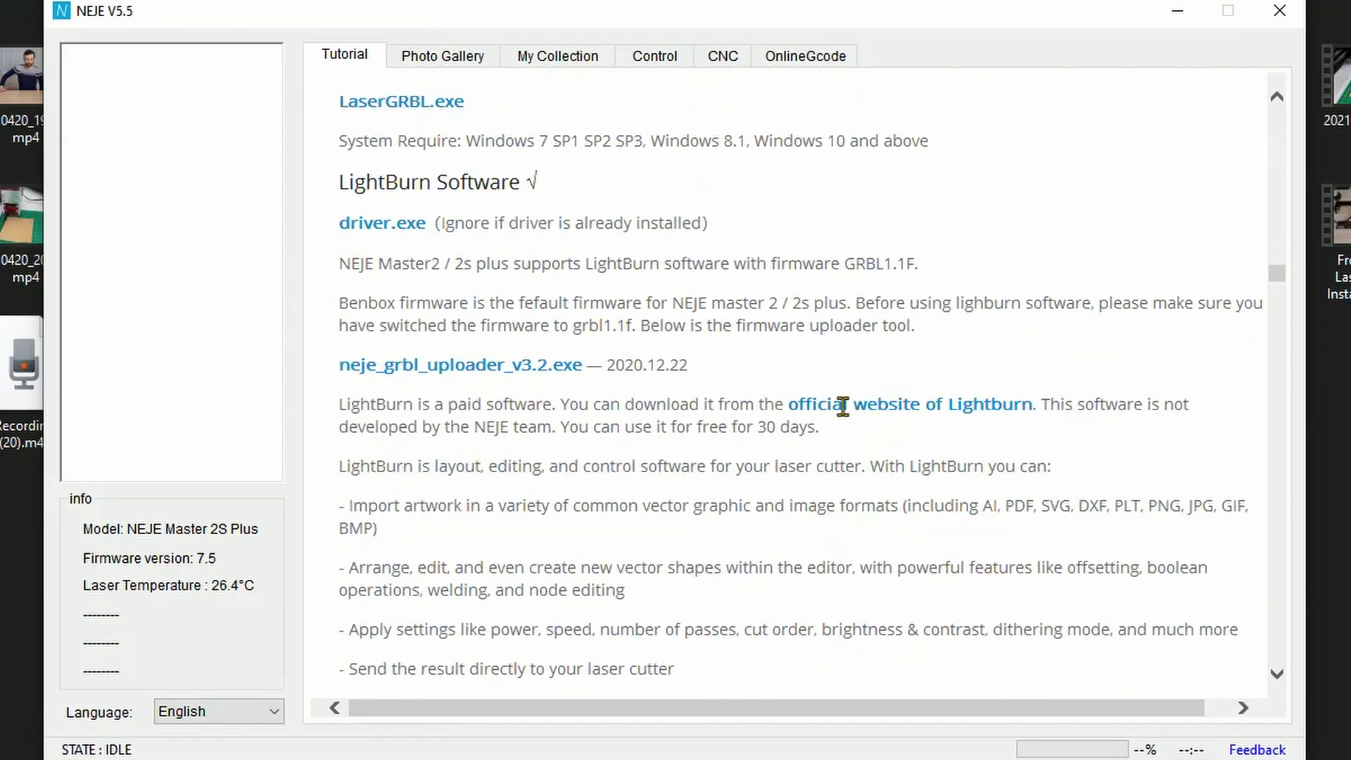
{"action": "scroll", "coordinate": [842, 406], "scroll_direction": "down", "scroll_amount": 9}
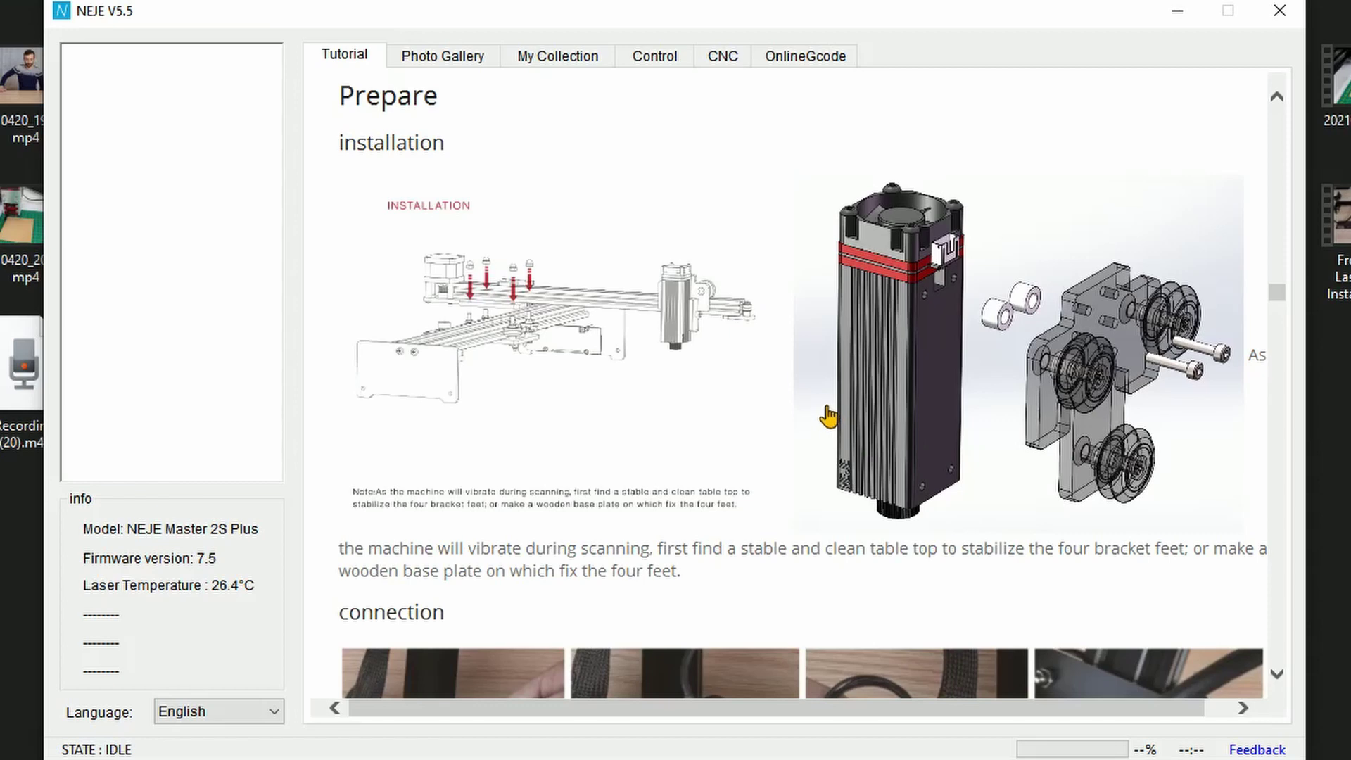
- Read the rest of the guide, then switch to the Photo Gallery
{"action": "scroll", "coordinate": [828, 417], "scroll_direction": "down", "scroll_amount": 10}
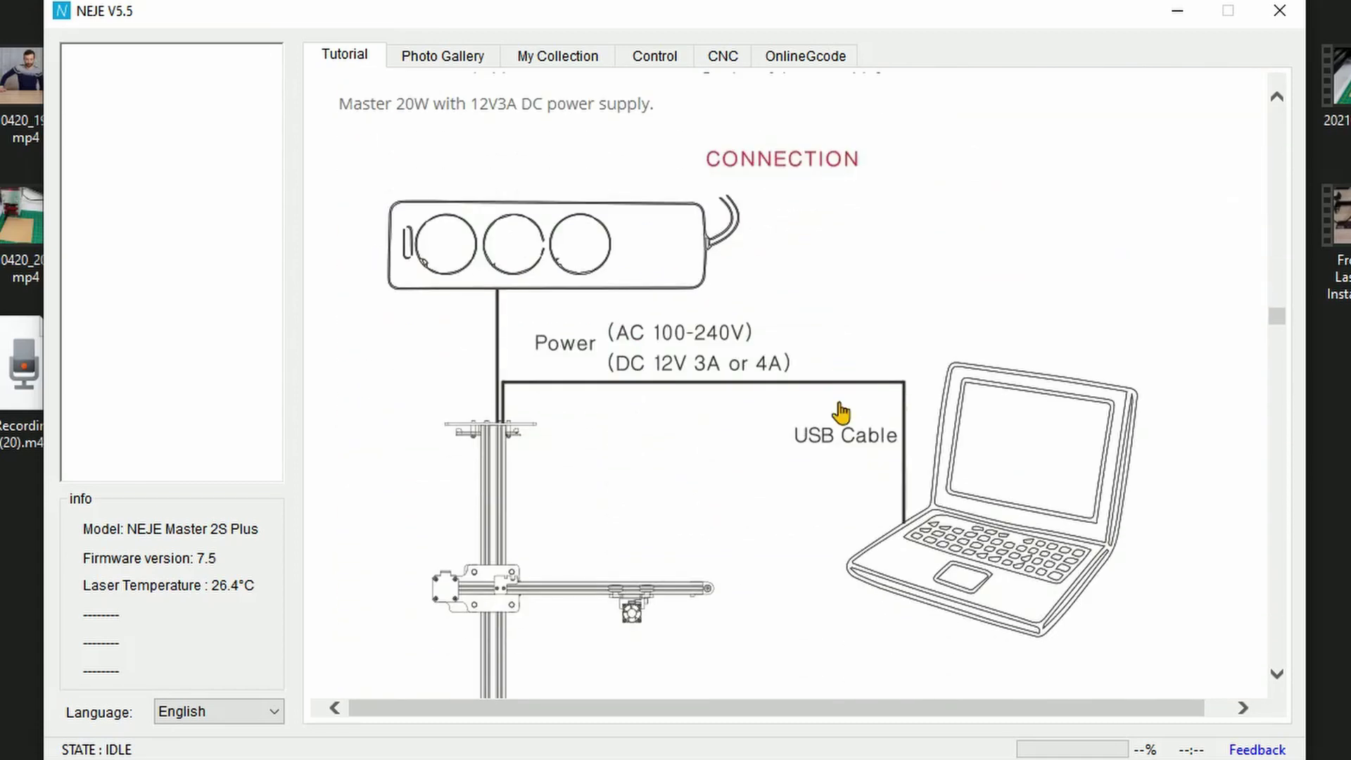
{"action": "scroll", "coordinate": [842, 414], "scroll_direction": "down", "scroll_amount": 8}
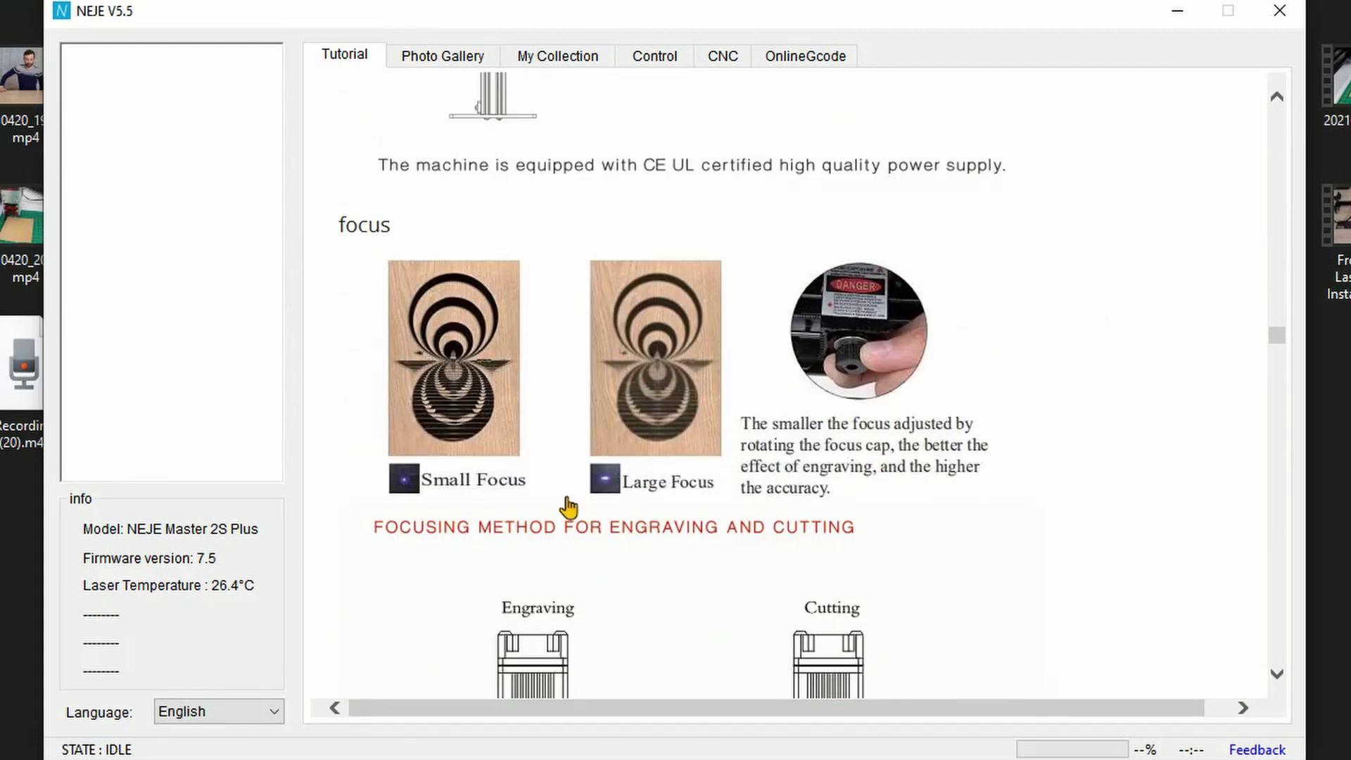
{"action": "scroll", "coordinate": [783, 454], "scroll_direction": "down", "scroll_amount": 2}
{"action": "scroll", "coordinate": [763, 461], "scroll_direction": "down", "scroll_amount": 5}
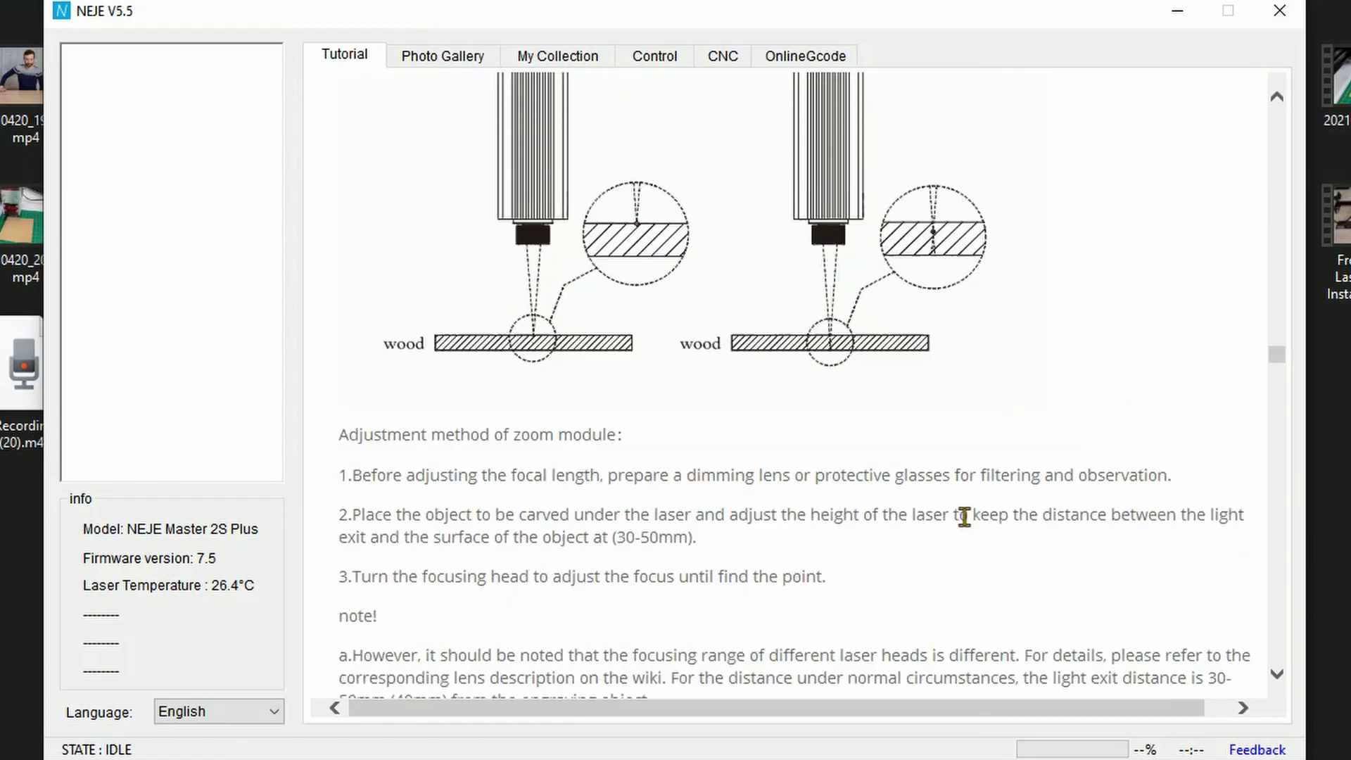
{"action": "scroll", "coordinate": [854, 507], "scroll_direction": "down", "scroll_amount": 6}
{"action": "scroll", "coordinate": [790, 551], "scroll_direction": "up", "scroll_amount": 6}
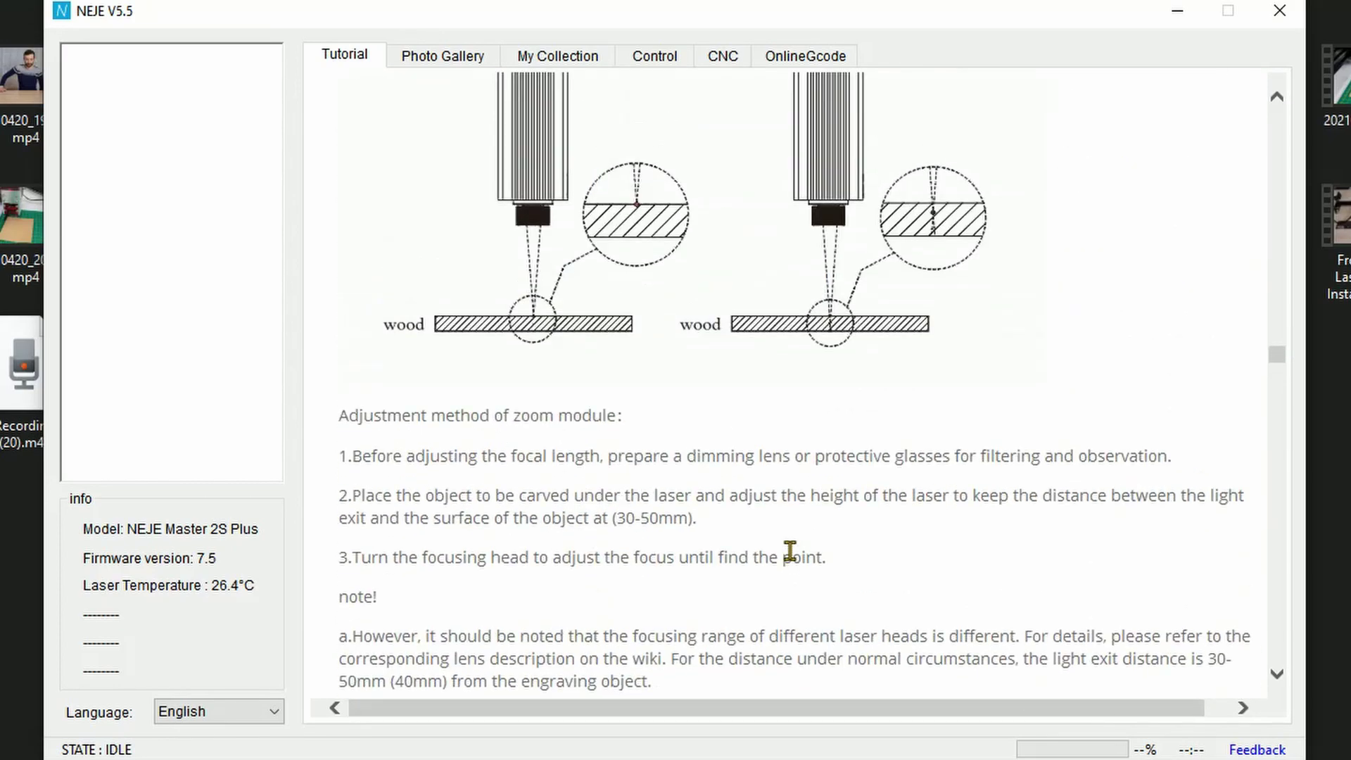
{"action": "scroll", "coordinate": [790, 551], "scroll_direction": "up", "scroll_amount": 20}
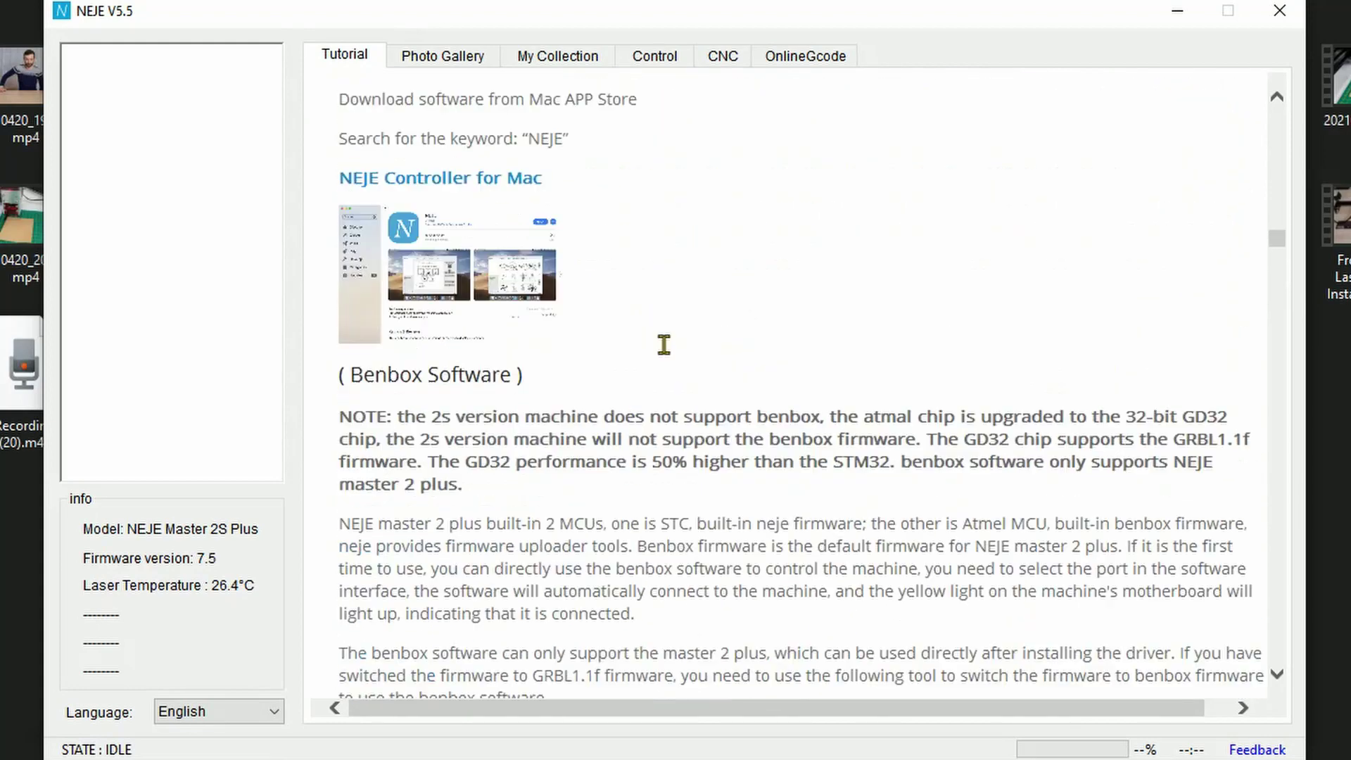
{"action": "left_click", "coordinate": [445, 59]}
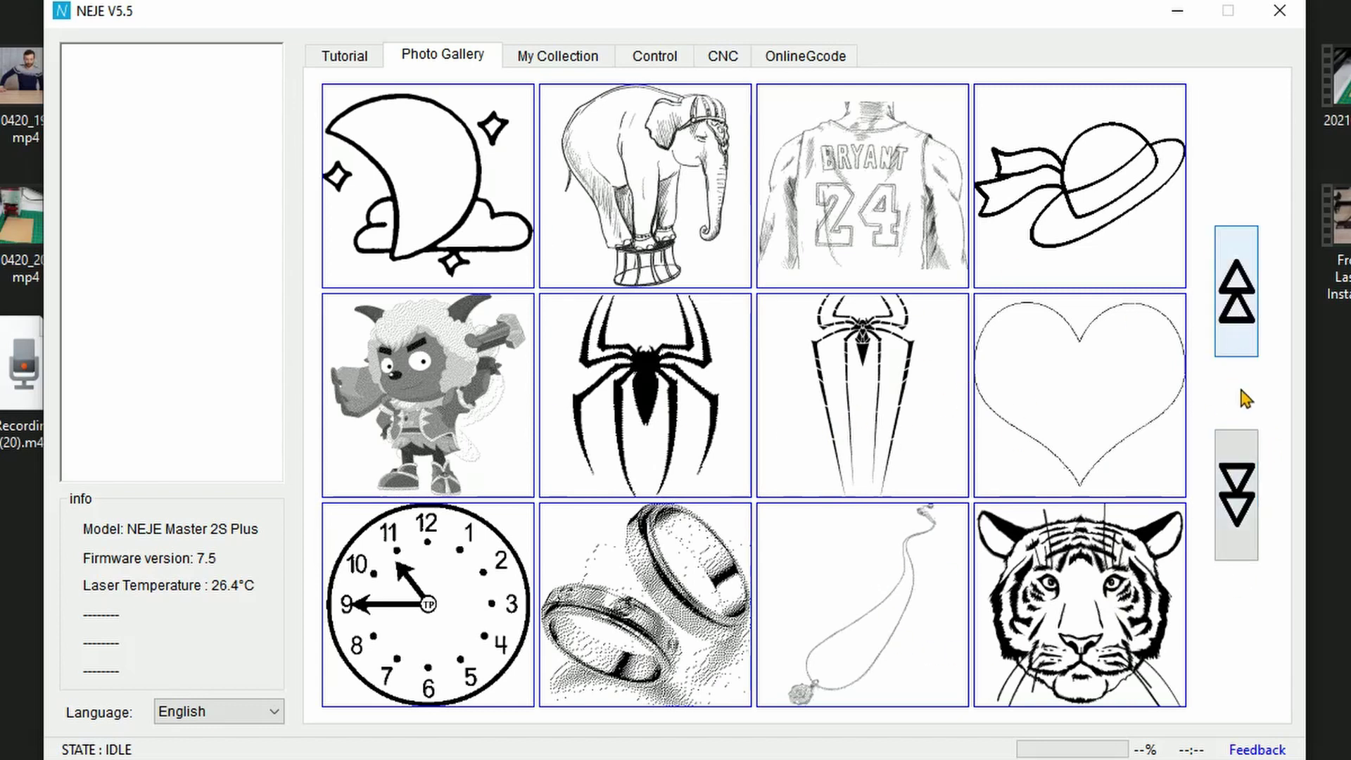
- Page the gallery forward past the eagle, monkey and skull designs to the Mickey Mouse page
{"action": "left_click", "coordinate": [1239, 520]}
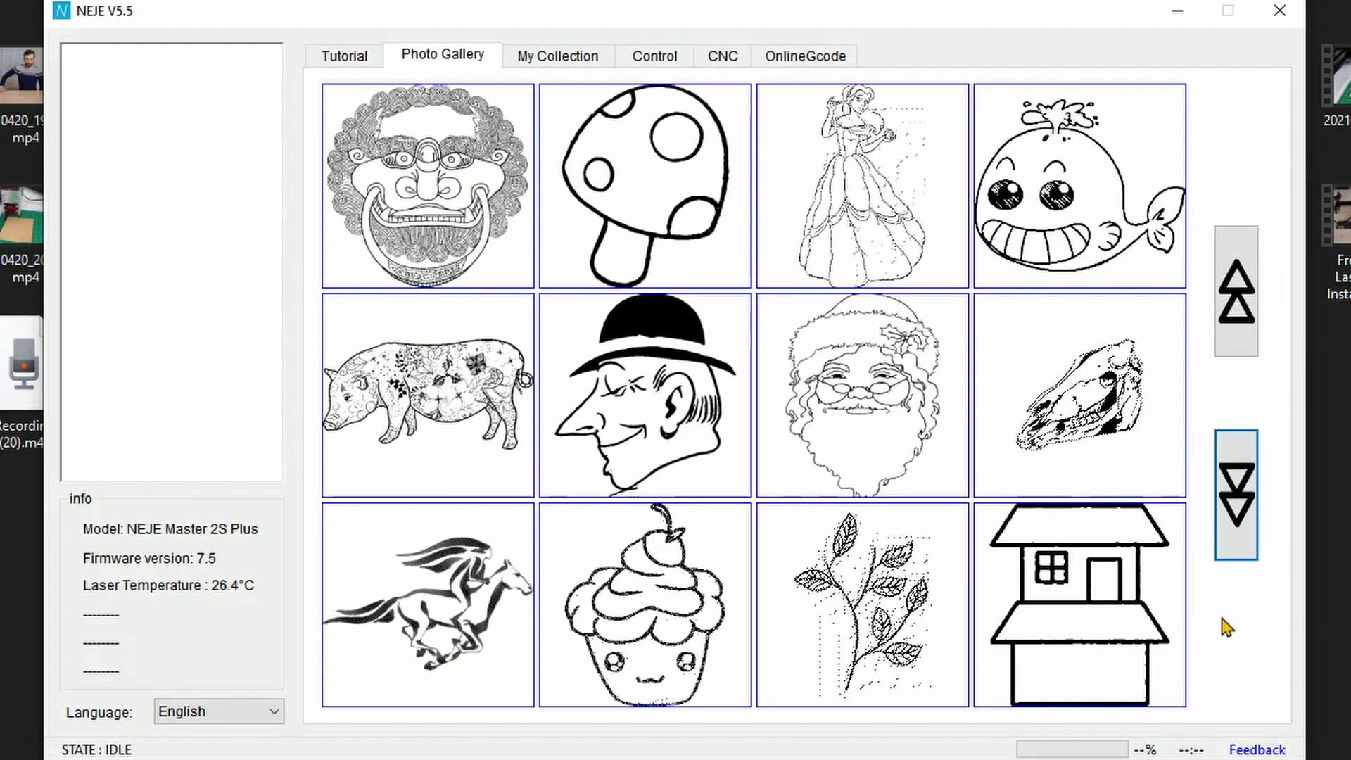
{"action": "scroll", "coordinate": [1219, 611], "scroll_direction": "down", "scroll_amount": 4}
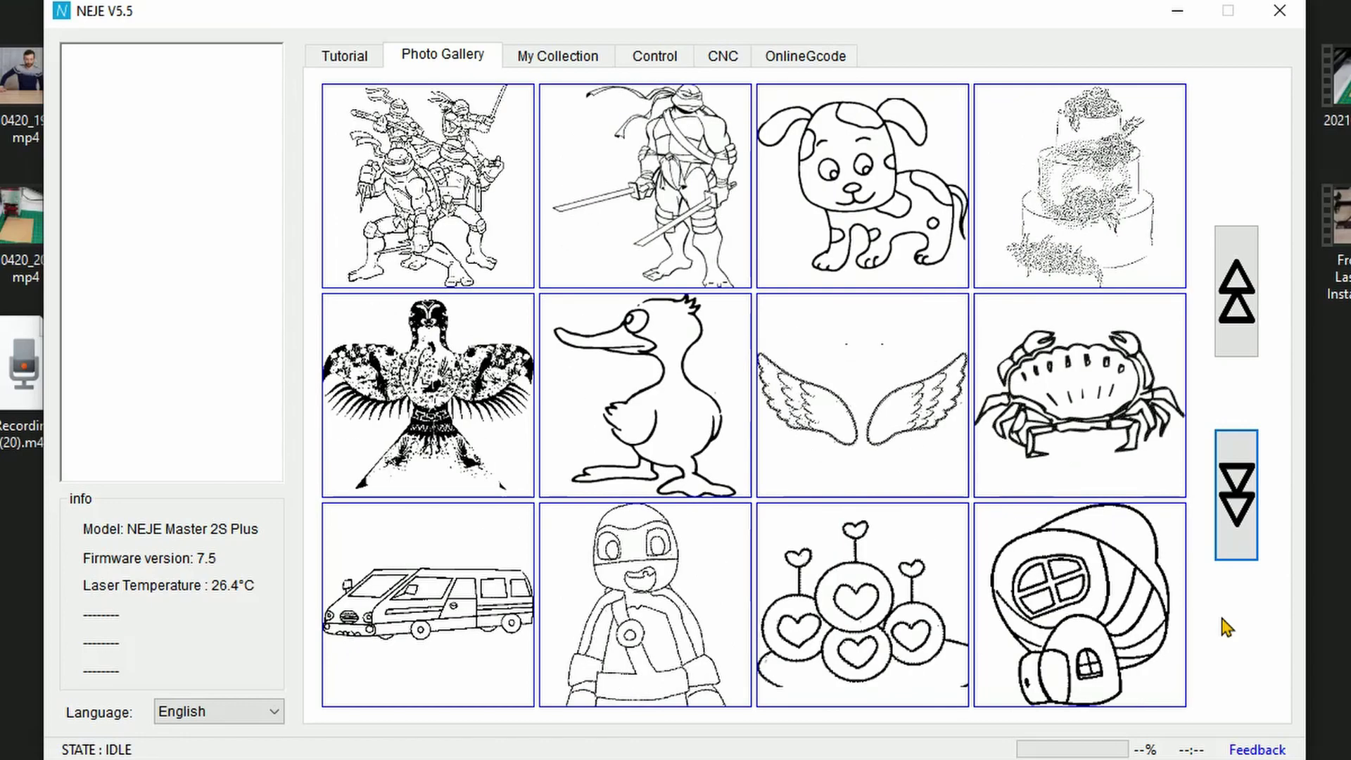
{"action": "scroll", "coordinate": [1224, 620], "scroll_direction": "down", "scroll_amount": 4}
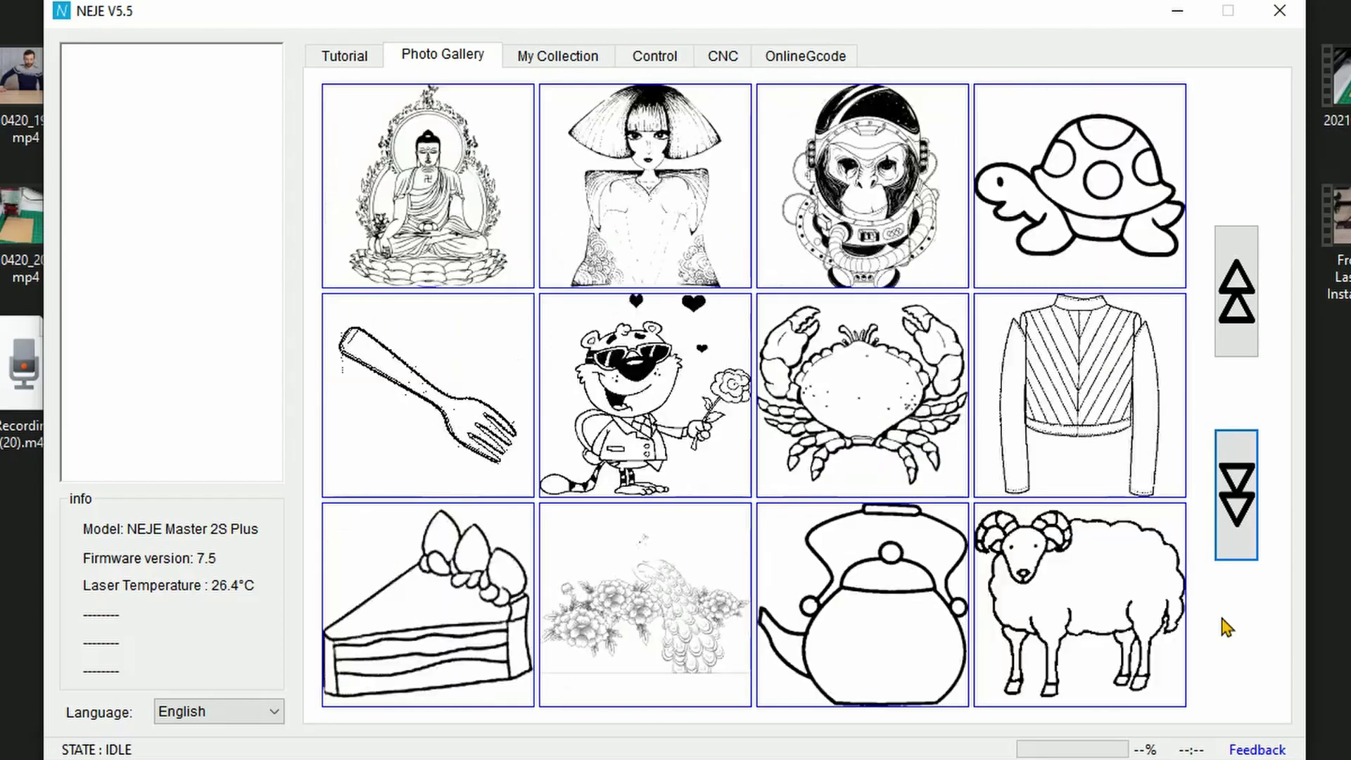
{"action": "scroll", "coordinate": [1223, 619], "scroll_direction": "down", "scroll_amount": 4}
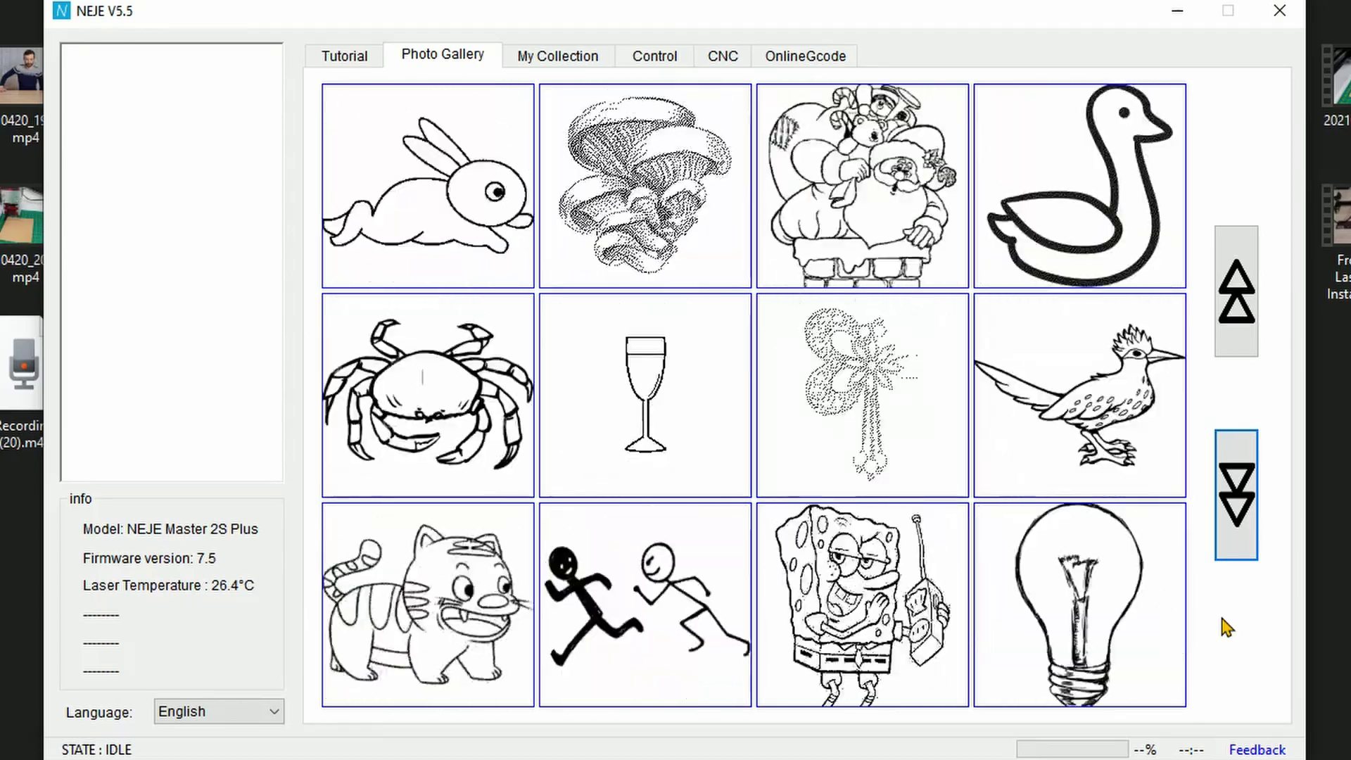
{"action": "scroll", "coordinate": [1222, 619], "scroll_direction": "down", "scroll_amount": 4}
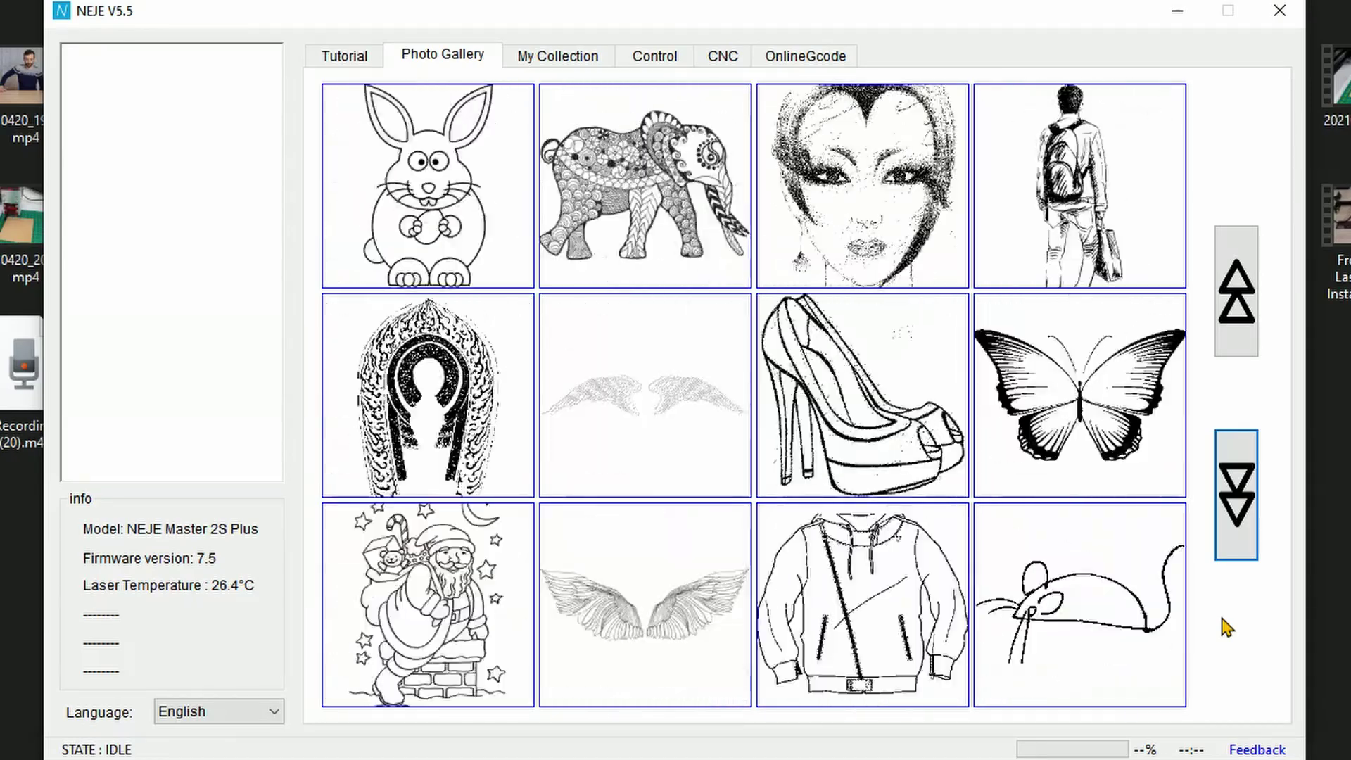
{"action": "scroll", "coordinate": [1222, 619], "scroll_direction": "down", "scroll_amount": 4}
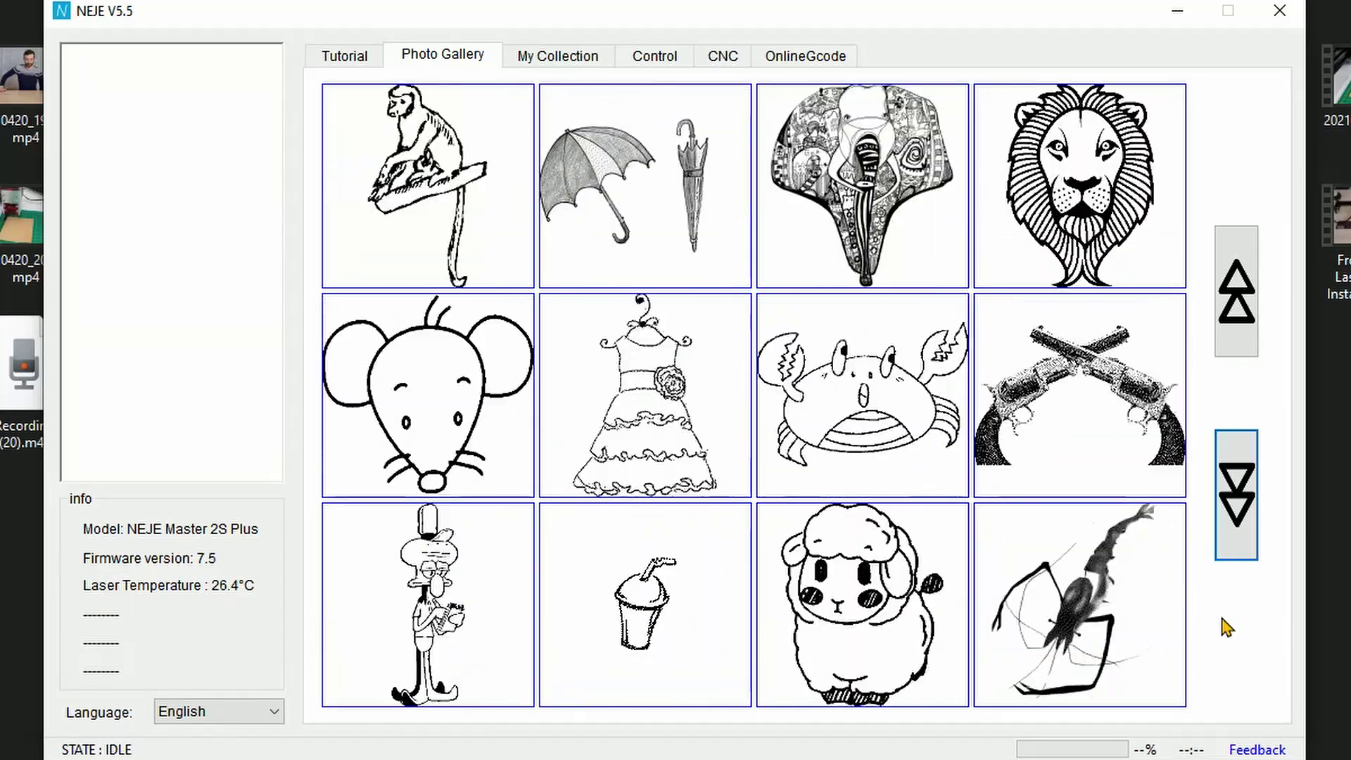
{"action": "scroll", "coordinate": [1225, 625], "scroll_direction": "down", "scroll_amount": 4}
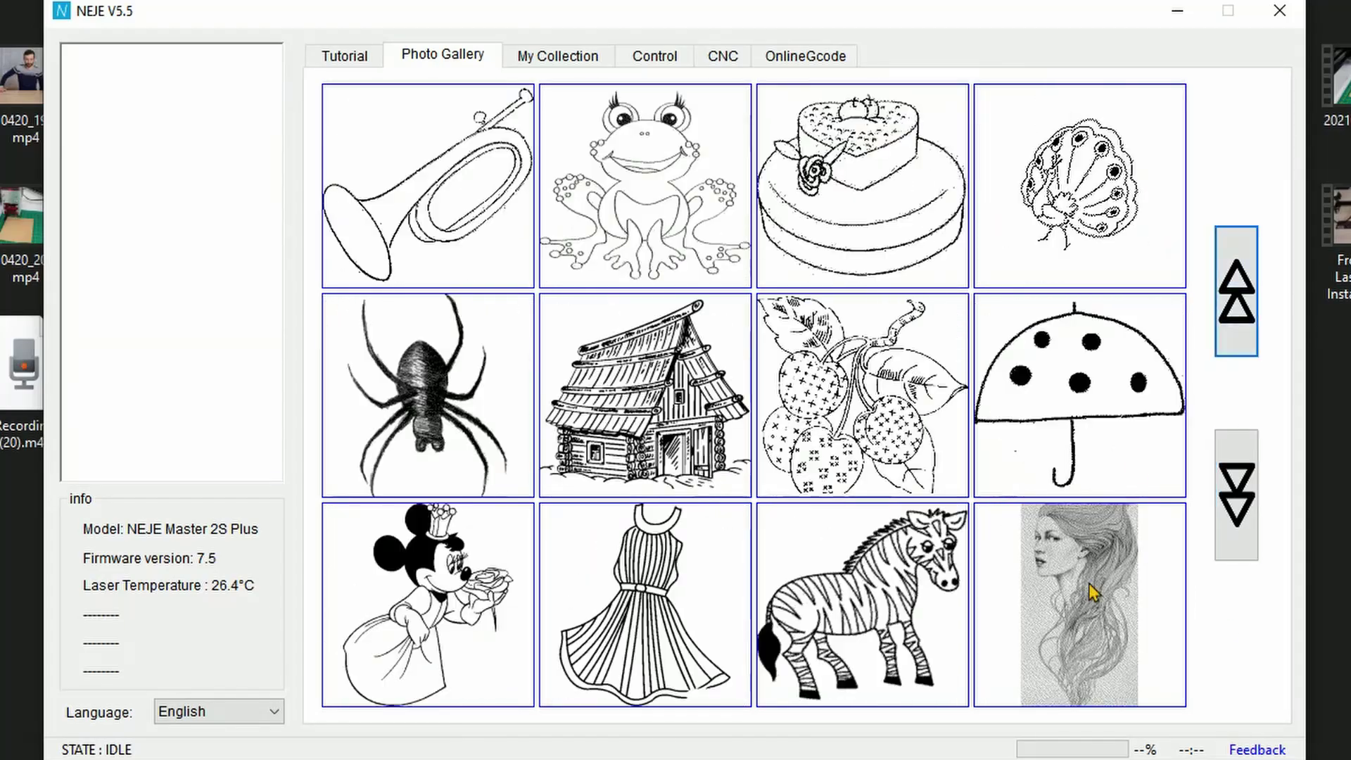
{"action": "scroll", "coordinate": [1239, 503], "scroll_direction": "down", "scroll_amount": 4}
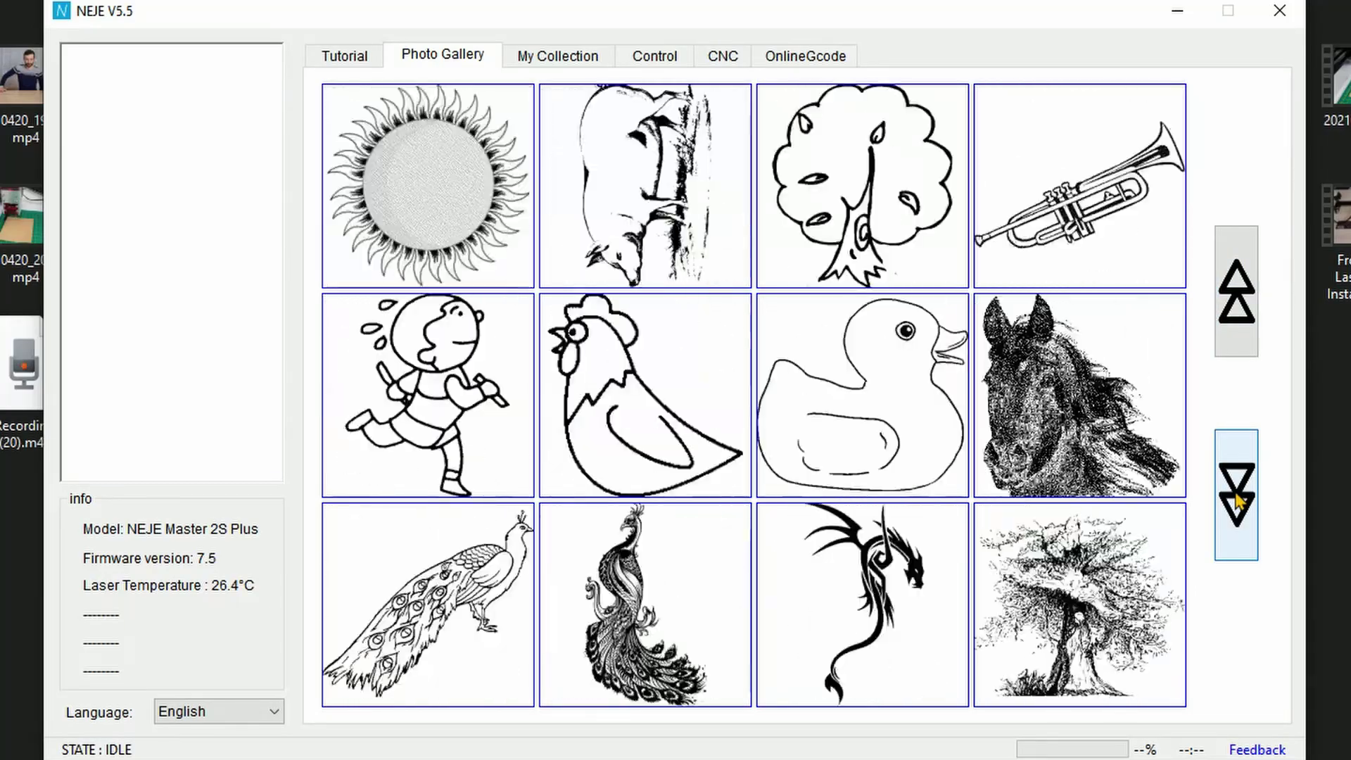
{"action": "scroll", "coordinate": [1237, 528], "scroll_direction": "down", "scroll_amount": 4}
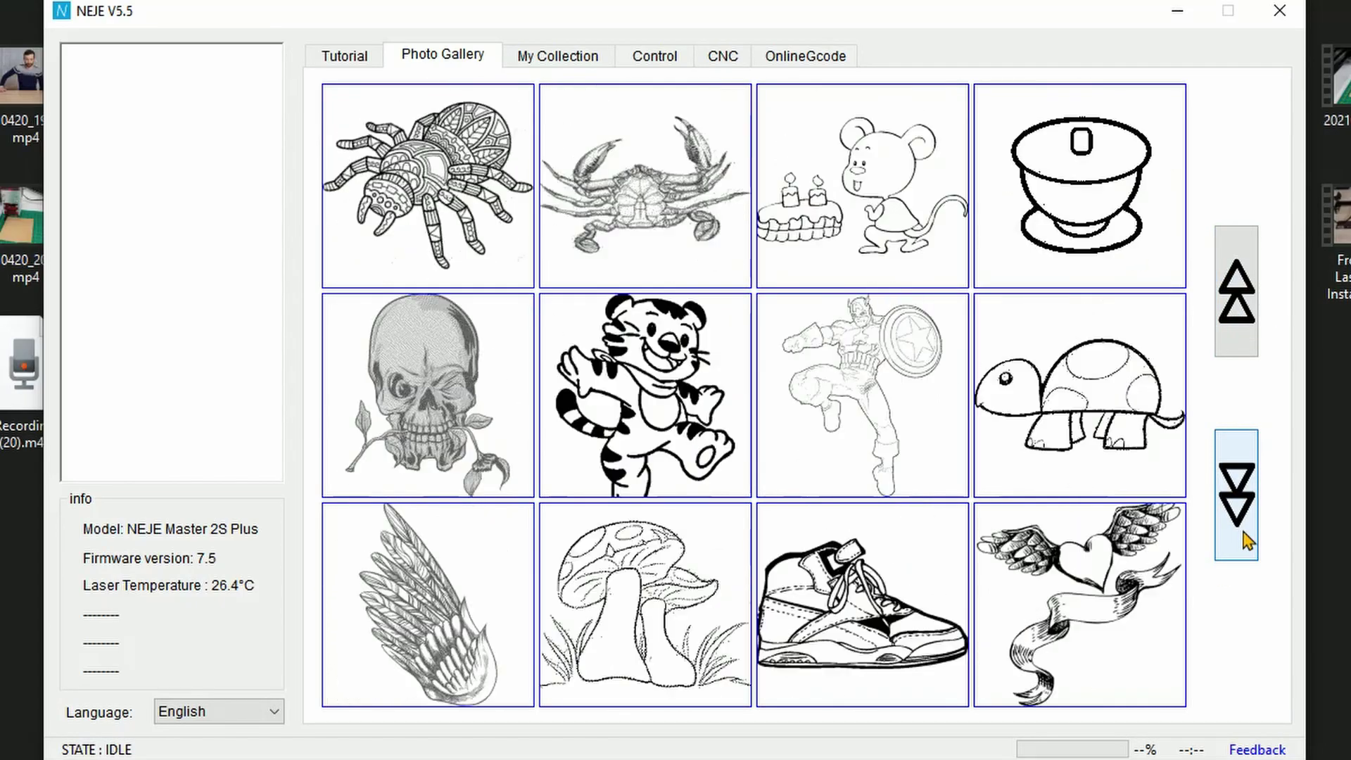
{"action": "scroll", "coordinate": [1248, 541], "scroll_direction": "down", "scroll_amount": 4}
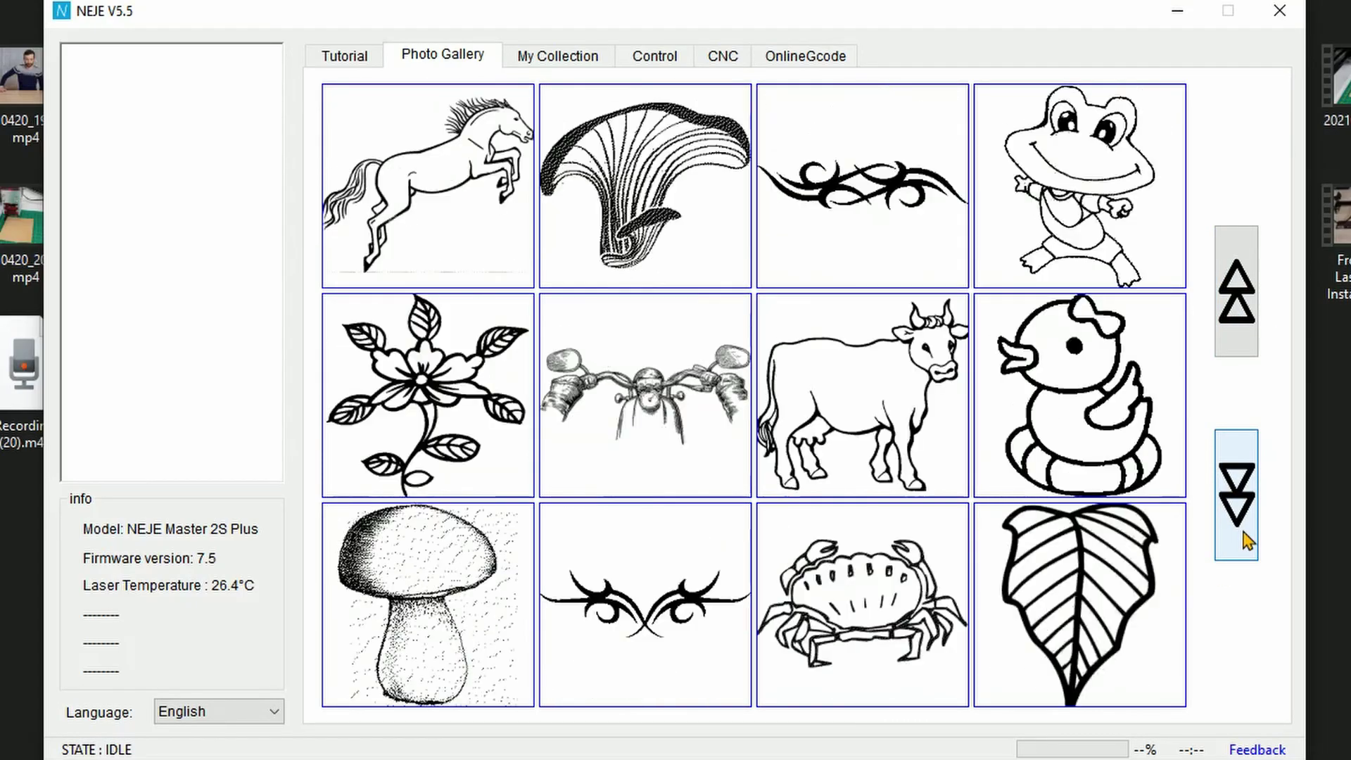
{"action": "scroll", "coordinate": [1247, 540], "scroll_direction": "down", "scroll_amount": 4}
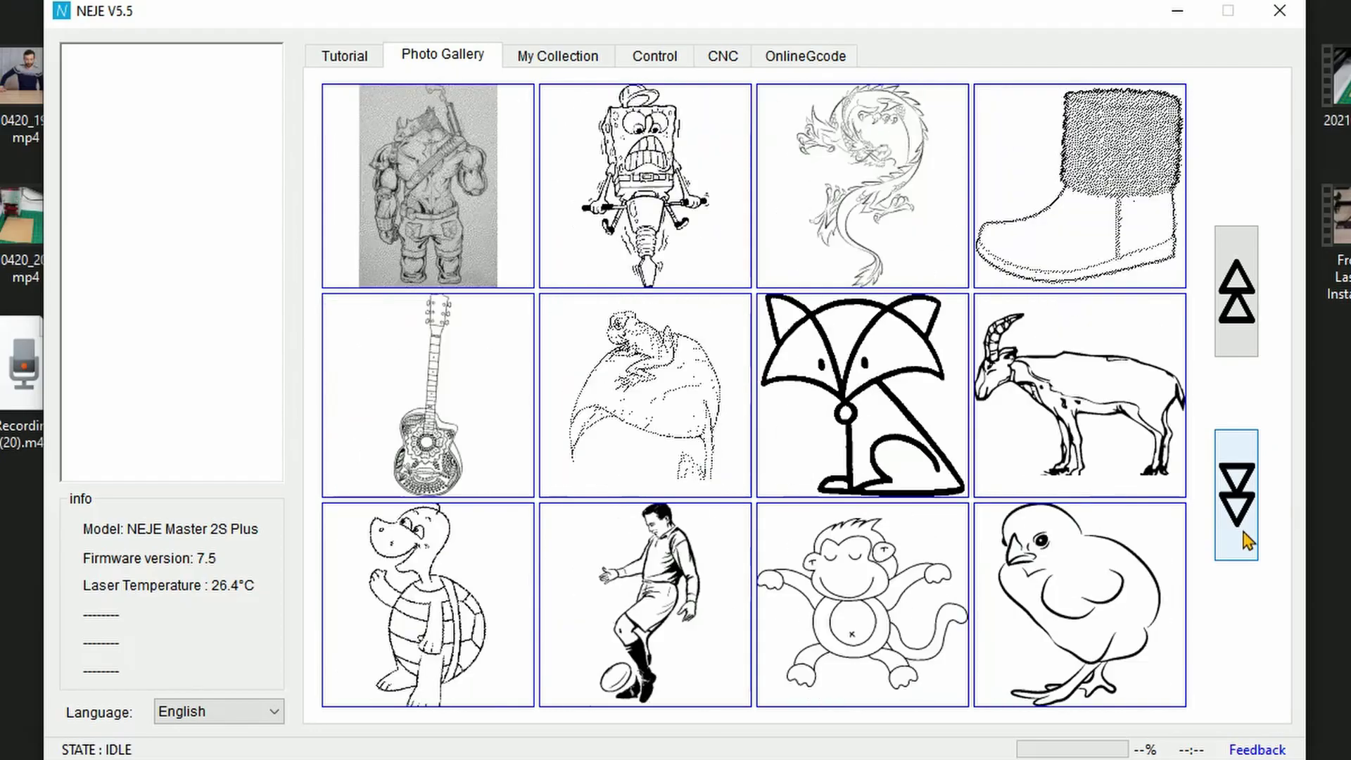
{"action": "scroll", "coordinate": [1248, 541], "scroll_direction": "down", "scroll_amount": 4}
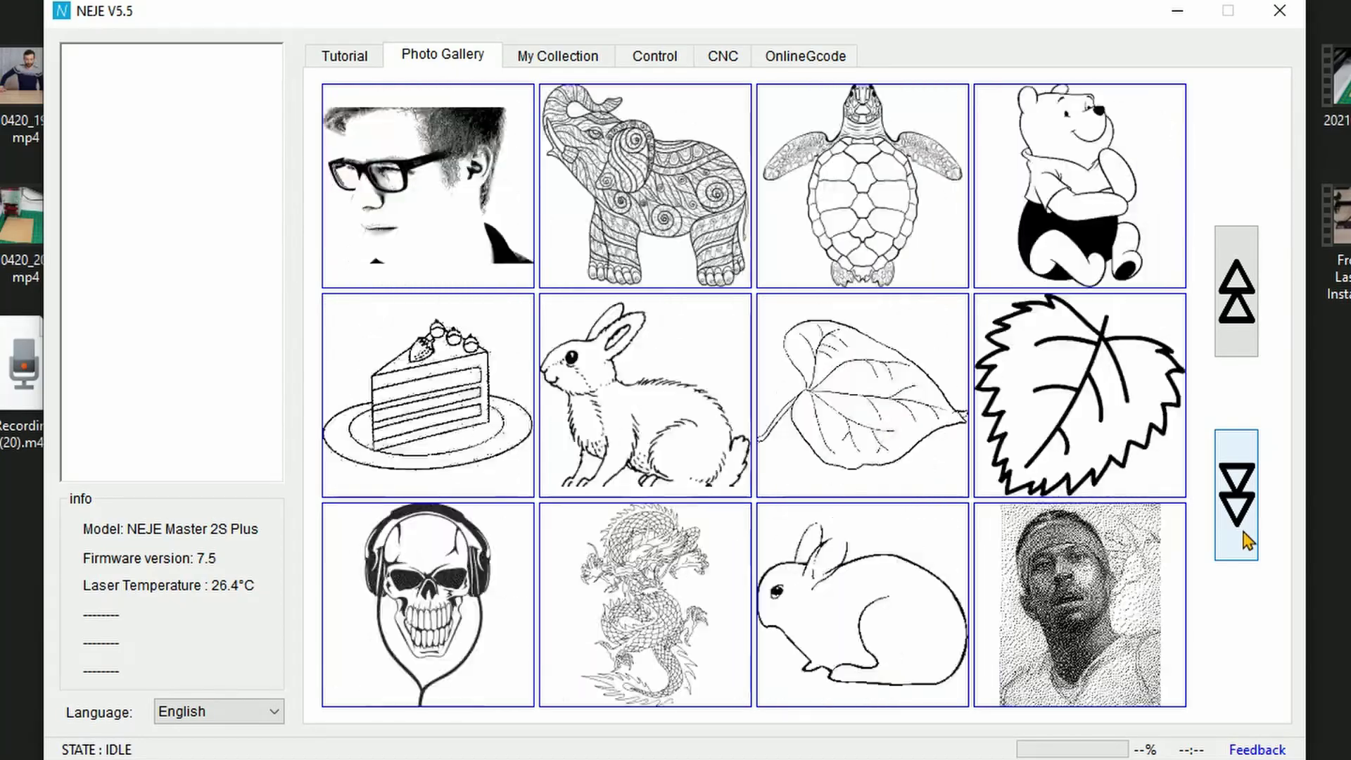
{"action": "scroll", "coordinate": [1247, 541], "scroll_direction": "down", "scroll_amount": 4}
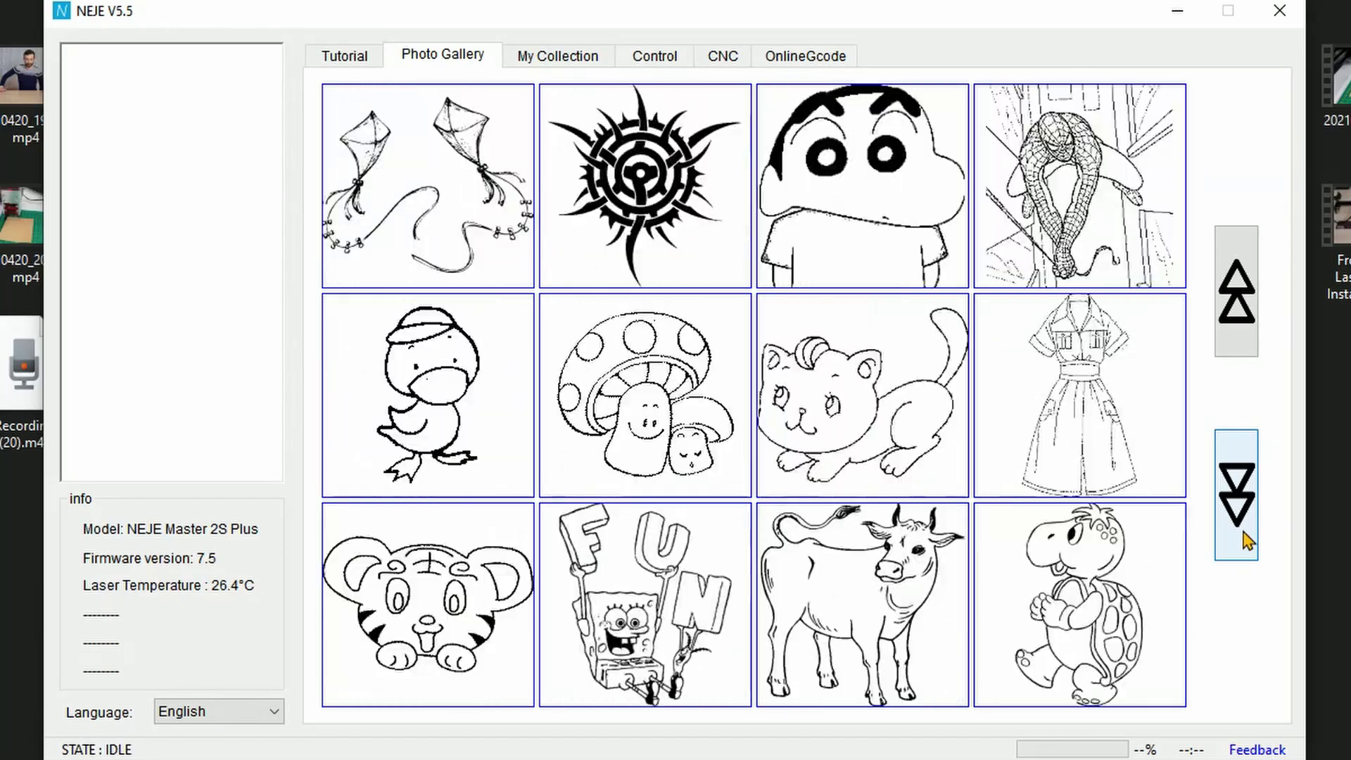
{"action": "scroll", "coordinate": [1247, 540], "scroll_direction": "down", "scroll_amount": 4}
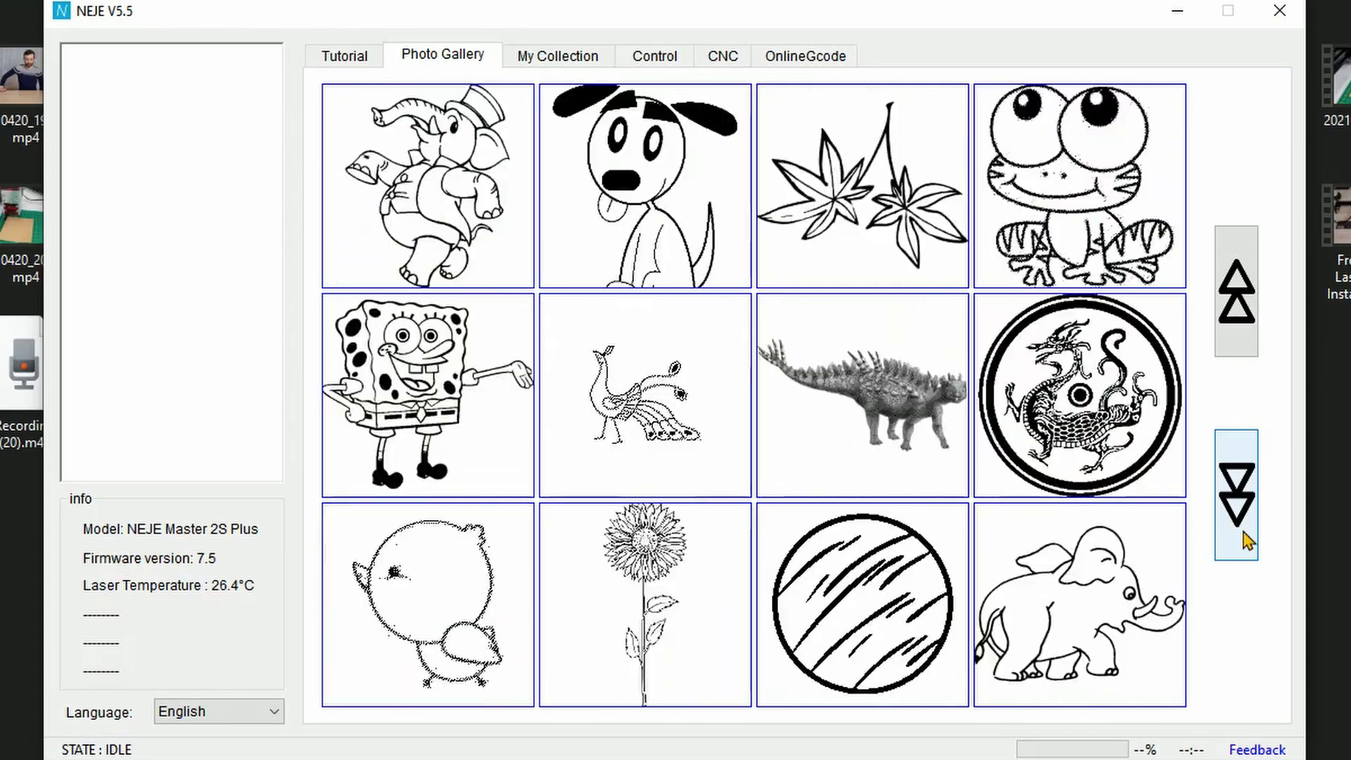
{"action": "left_click", "coordinate": [1247, 541]}
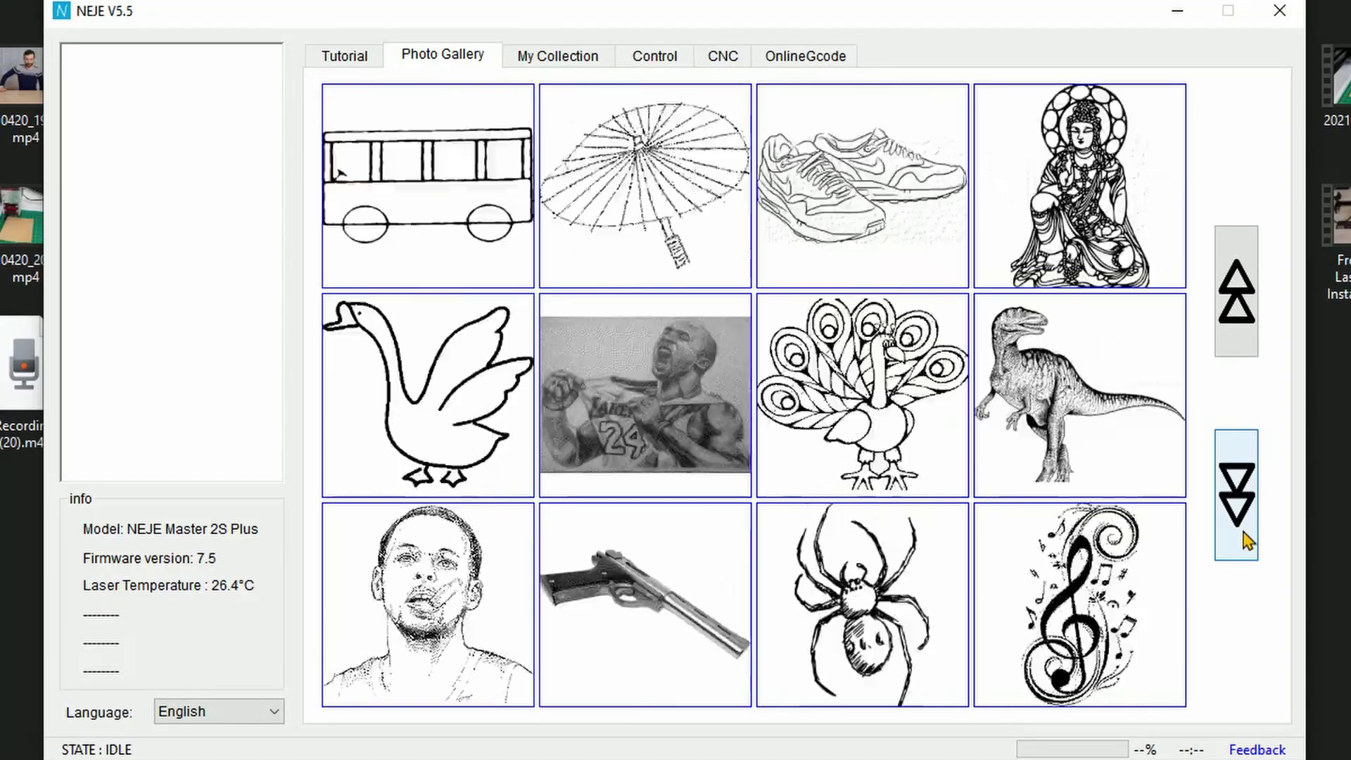
{"action": "left_click", "coordinate": [1245, 536]}
{"action": "left_click", "coordinate": [1244, 536]}
{"action": "left_click", "coordinate": [1245, 537]}
{"action": "left_click", "coordinate": [1244, 536]}
{"action": "left_click", "coordinate": [1245, 536]}
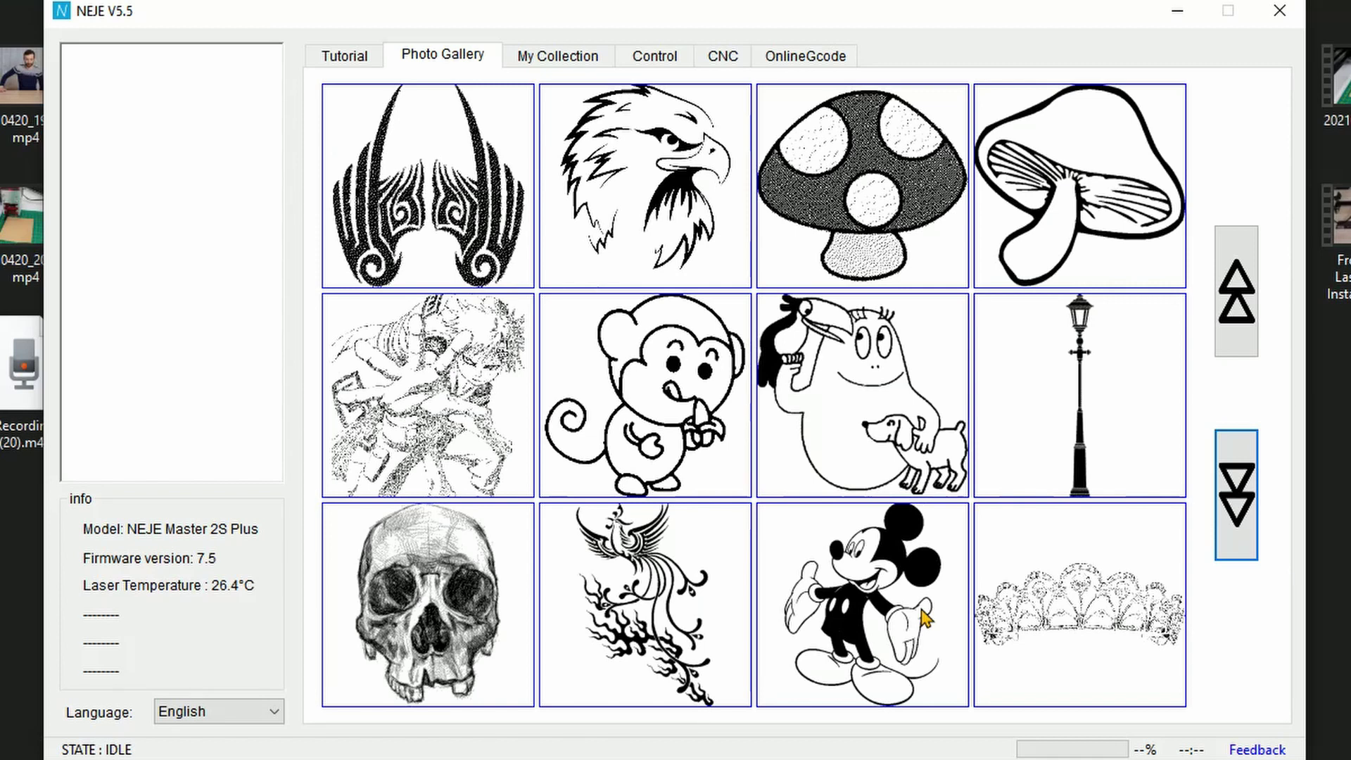
- Favourite the Mickey thumbnail from its right-click menu, then open it in the CUT dialog
{"action": "right_click", "coordinate": [891, 605]}
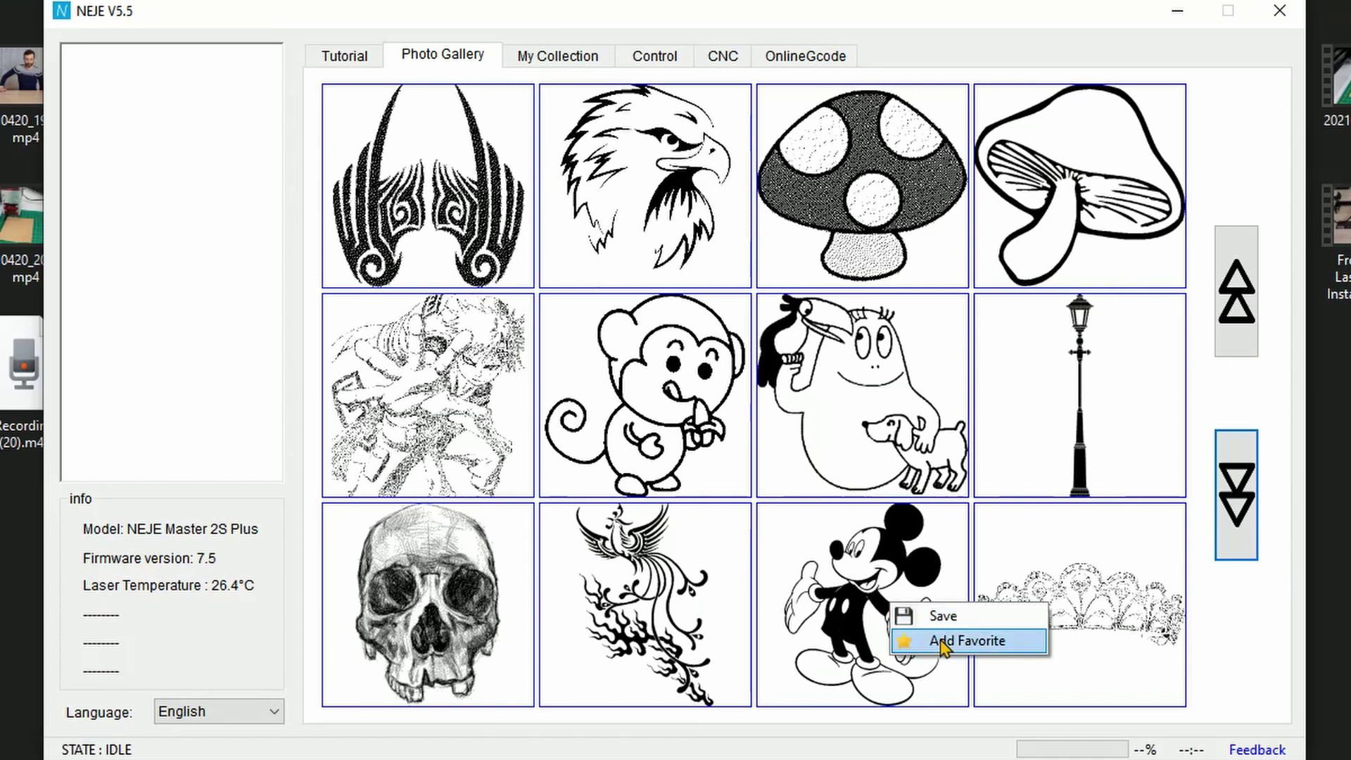
{"action": "left_click", "coordinate": [943, 644]}
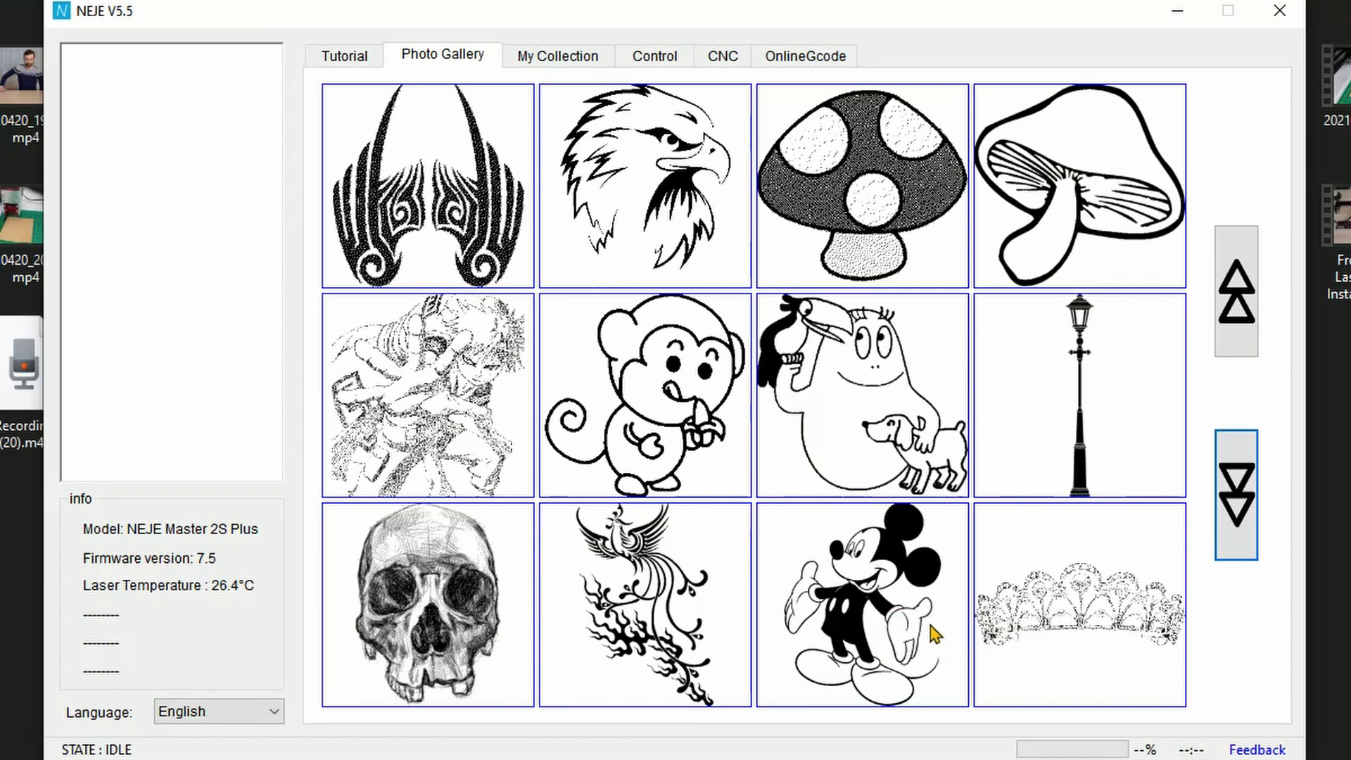
{"action": "left_click", "coordinate": [877, 590]}
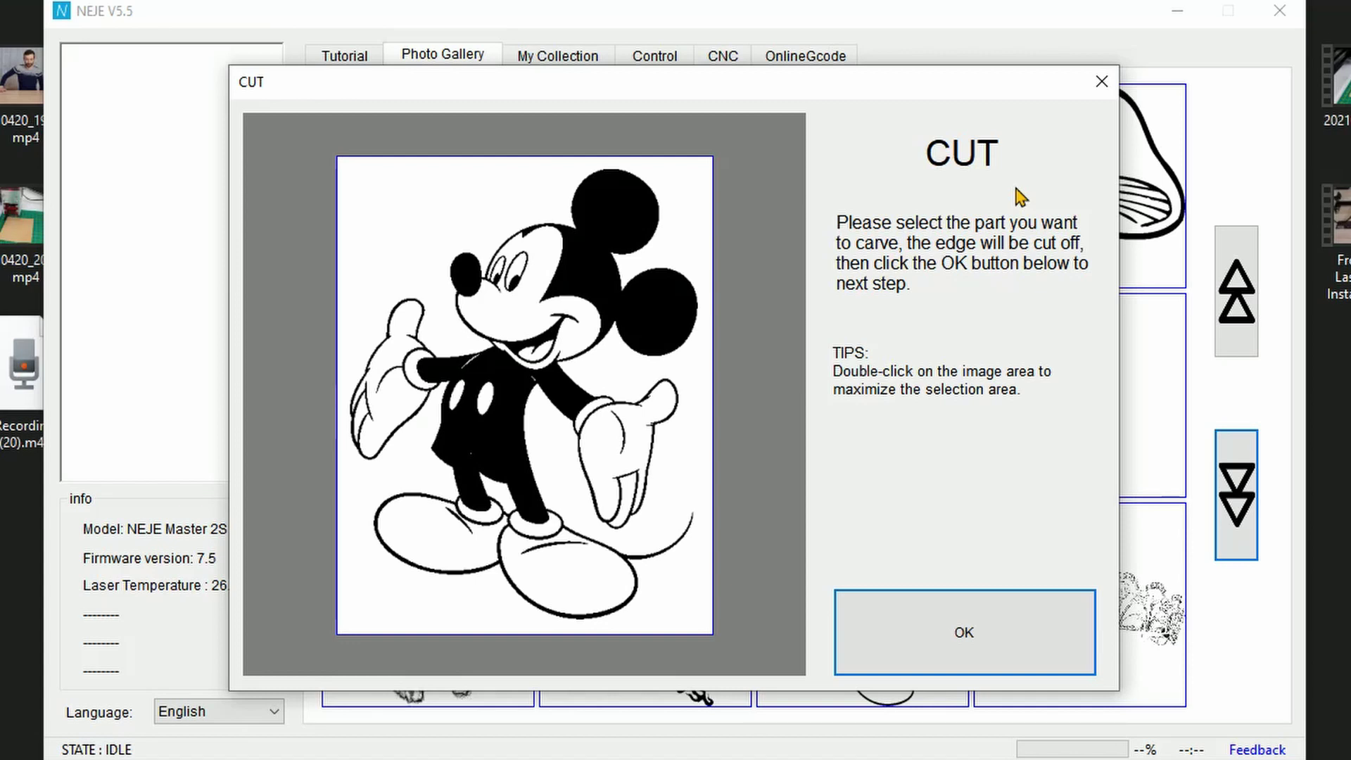
- Keep the full Mickey image and accept the 31.13 × 40.28 mm size
{"action": "left_click", "coordinate": [971, 630]}
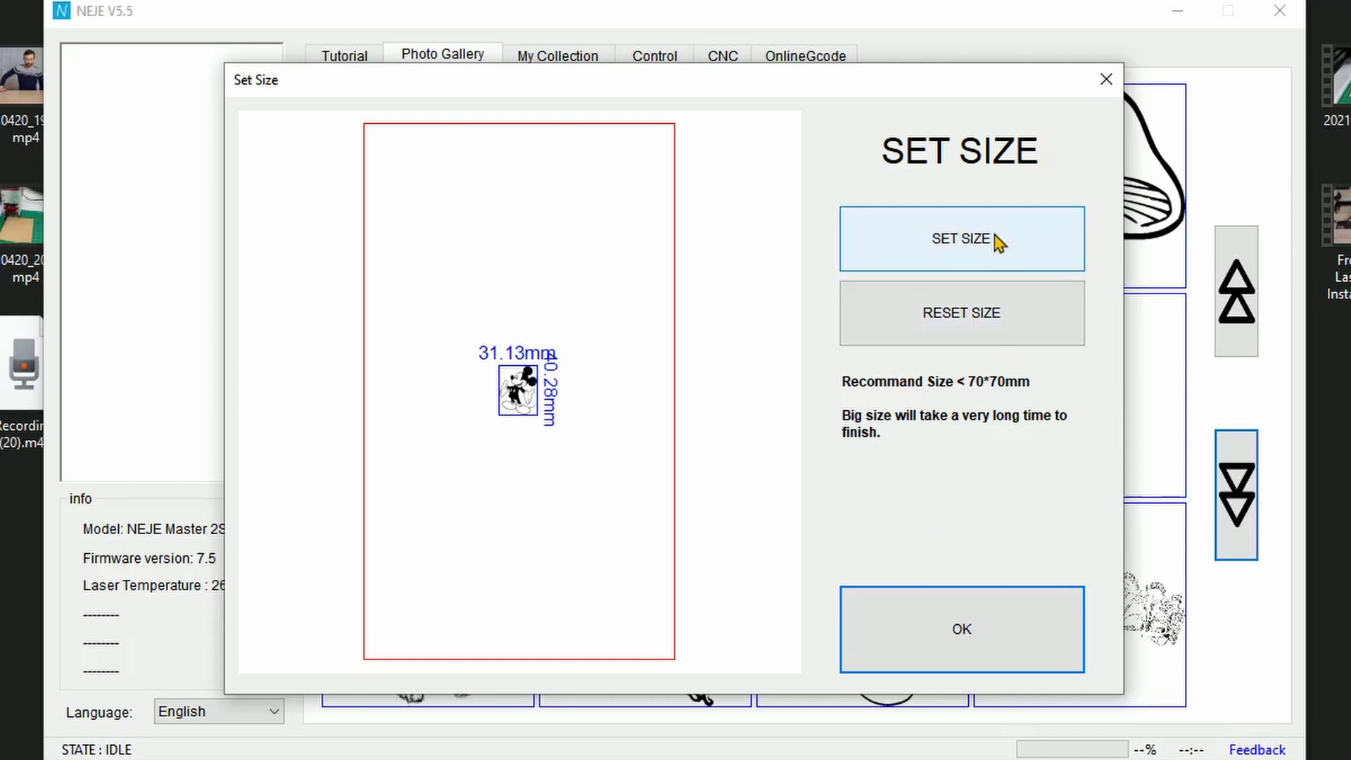
{"action": "left_click", "coordinate": [975, 629]}
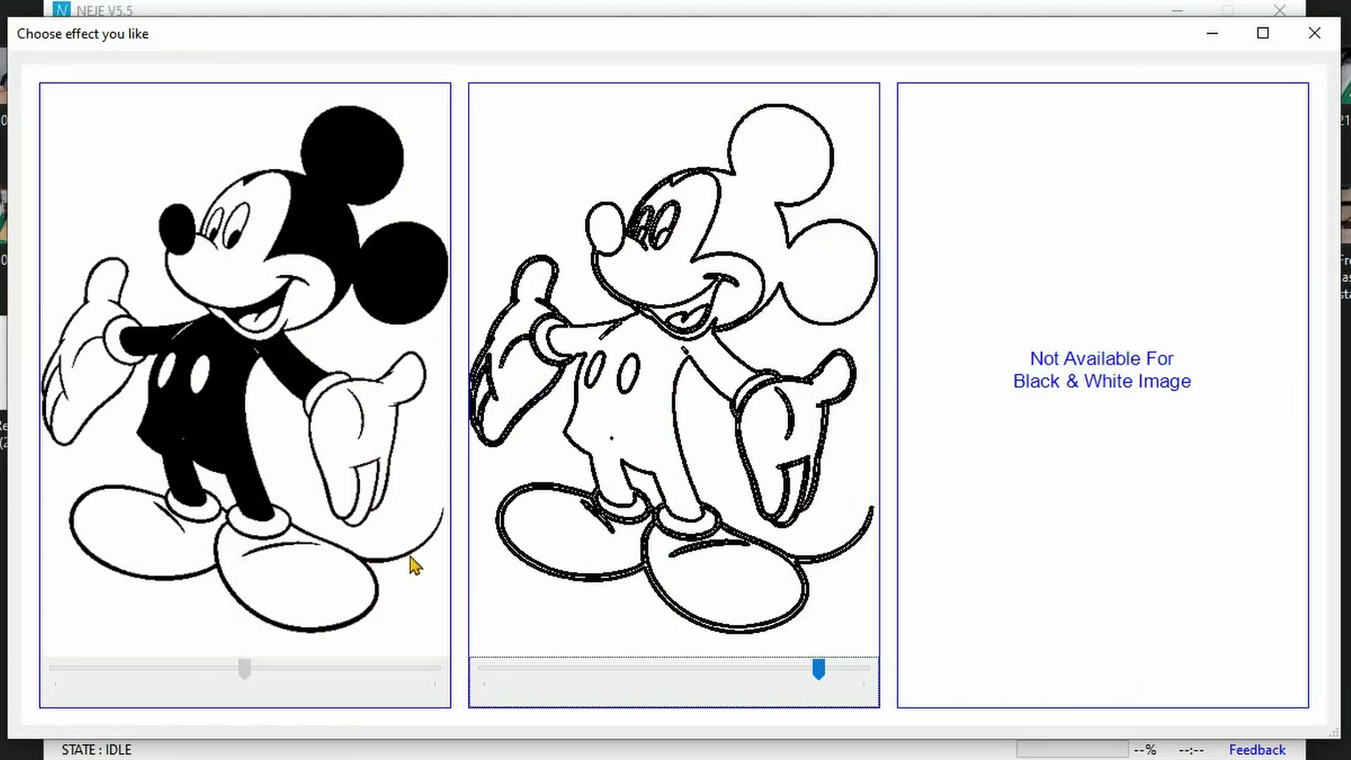
- Pick the solid black Mickey effect to place it at 31.13 × 40.28 mm
{"action": "left_click", "coordinate": [257, 364]}
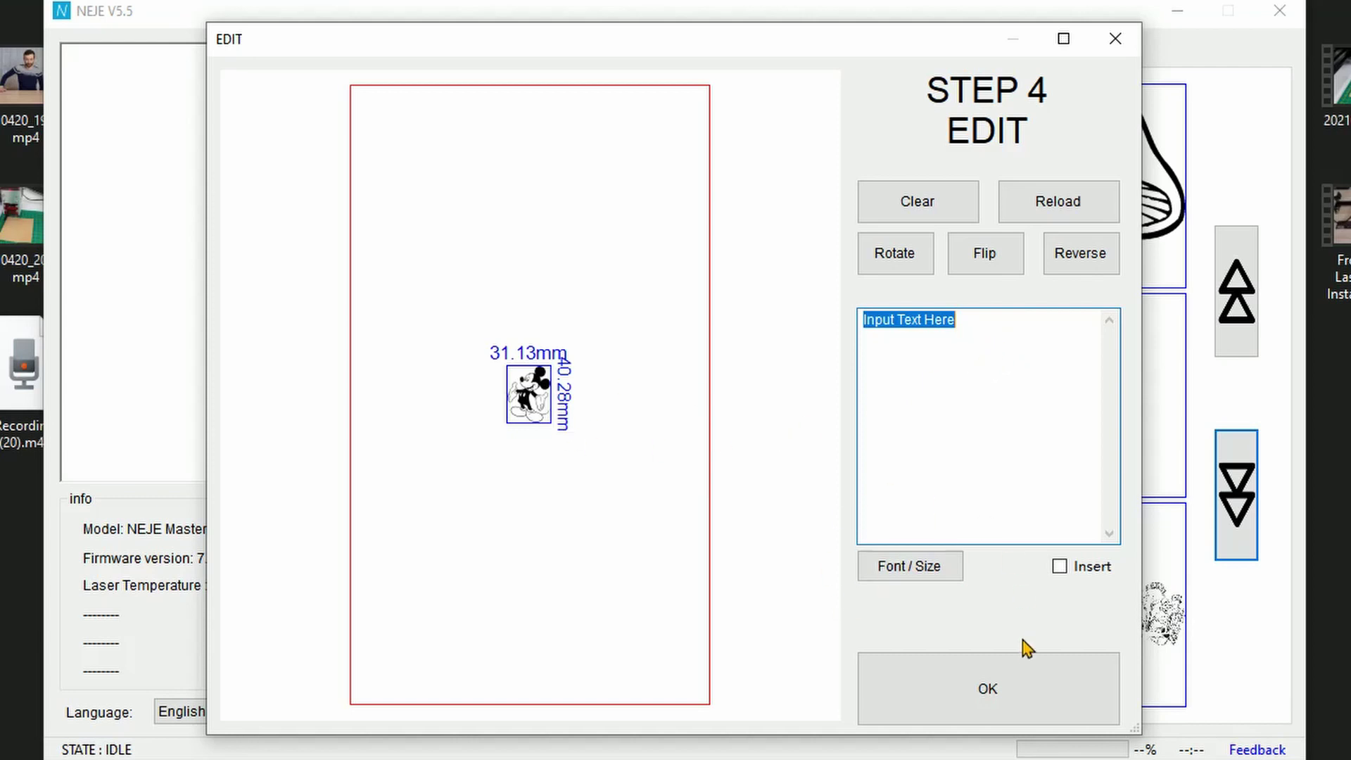
- Confirm the edit so the 30.83 × 39.98 mm Mickey design lands on the Control tab canvas
{"action": "left_click", "coordinate": [1032, 680]}
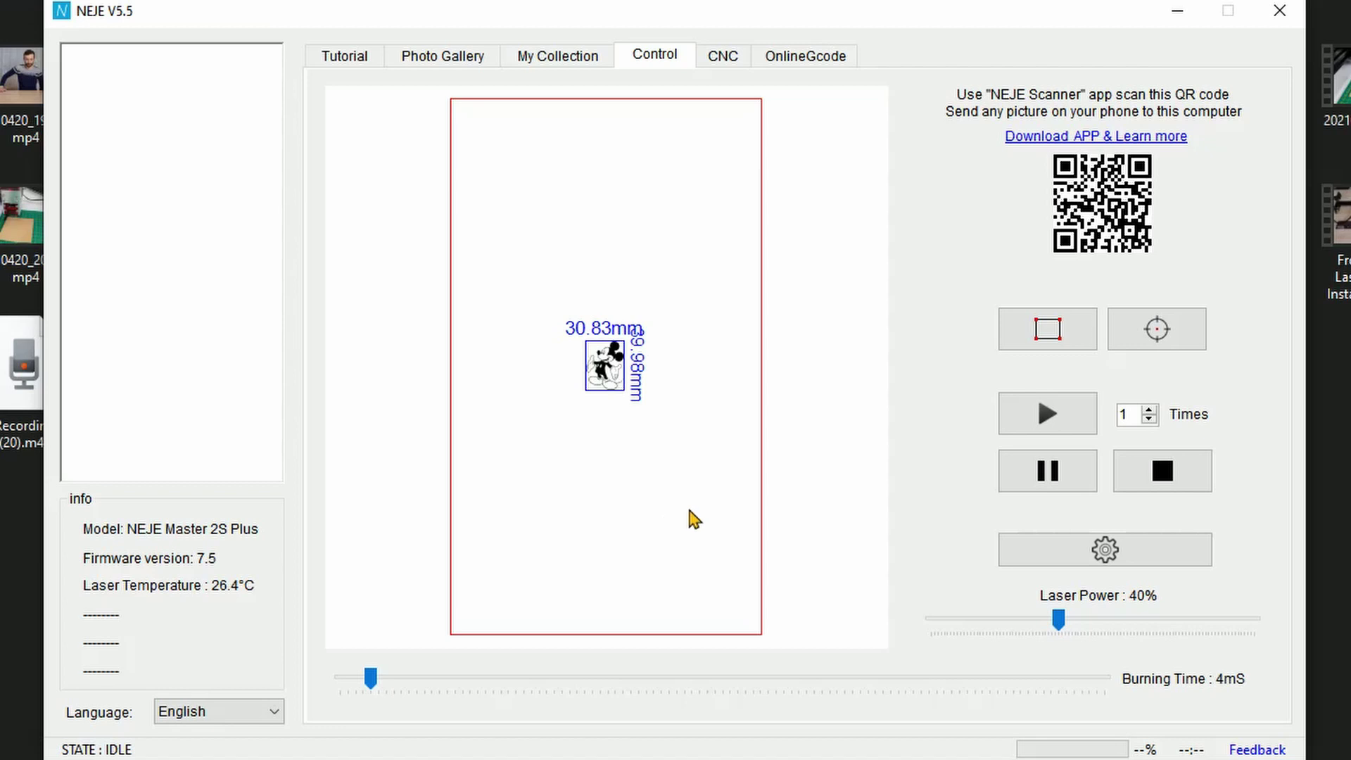
- Trace the Mickey image frame on the engraver, keeping the nudge step at 1.0mm
{"action": "left_click", "coordinate": [1048, 329]}
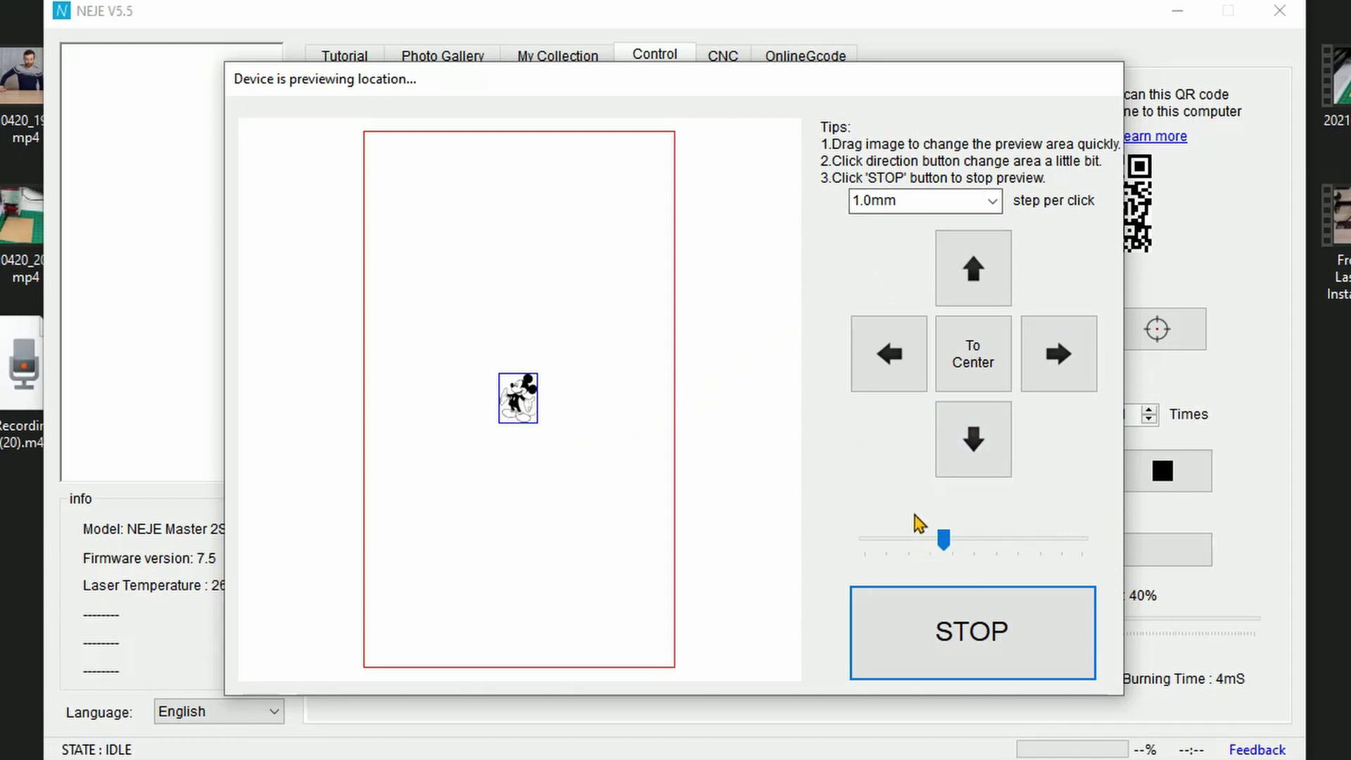
{"action": "left_click", "coordinate": [996, 201]}
{"action": "left_click", "coordinate": [1000, 204]}
{"action": "left_click", "coordinate": [1002, 204]}
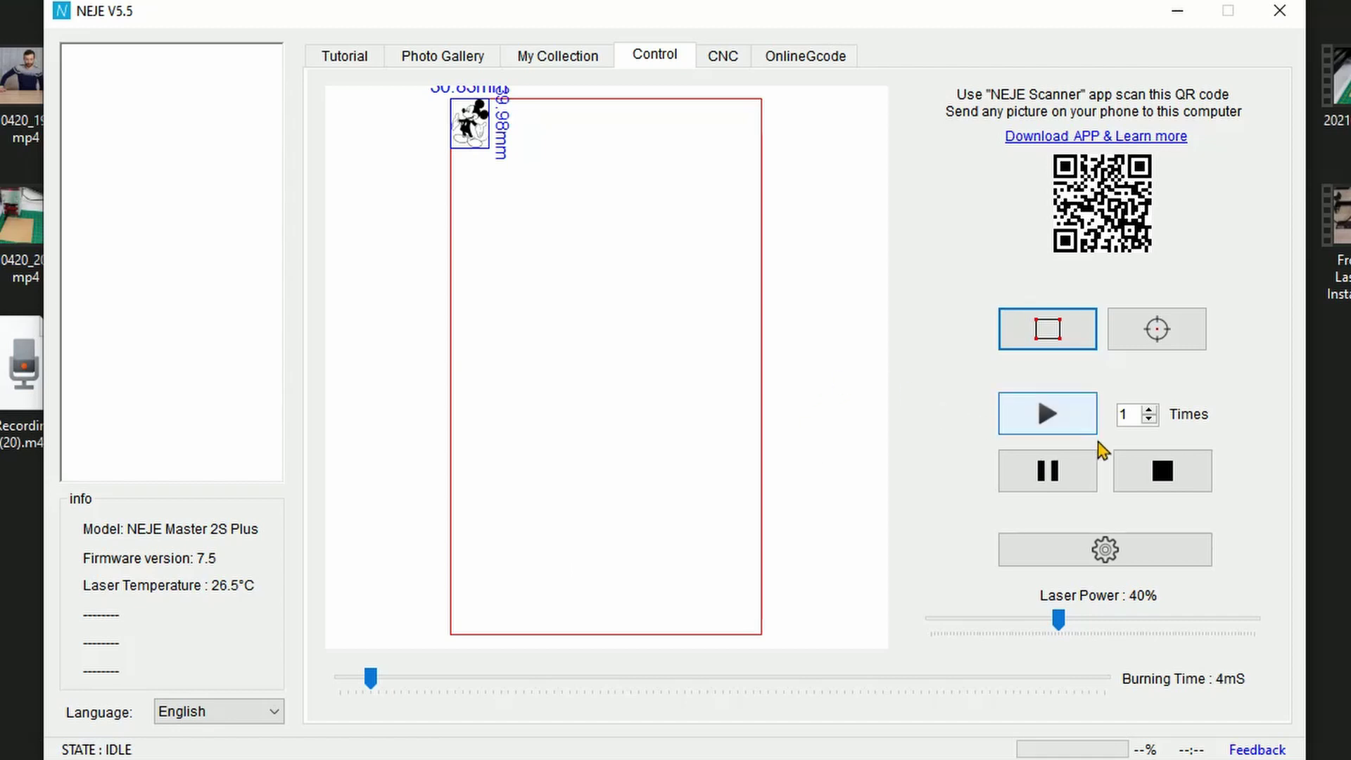
- Start engraving the Mickey image and zoom the canvas in on its image box
{"action": "left_click", "coordinate": [1054, 421]}
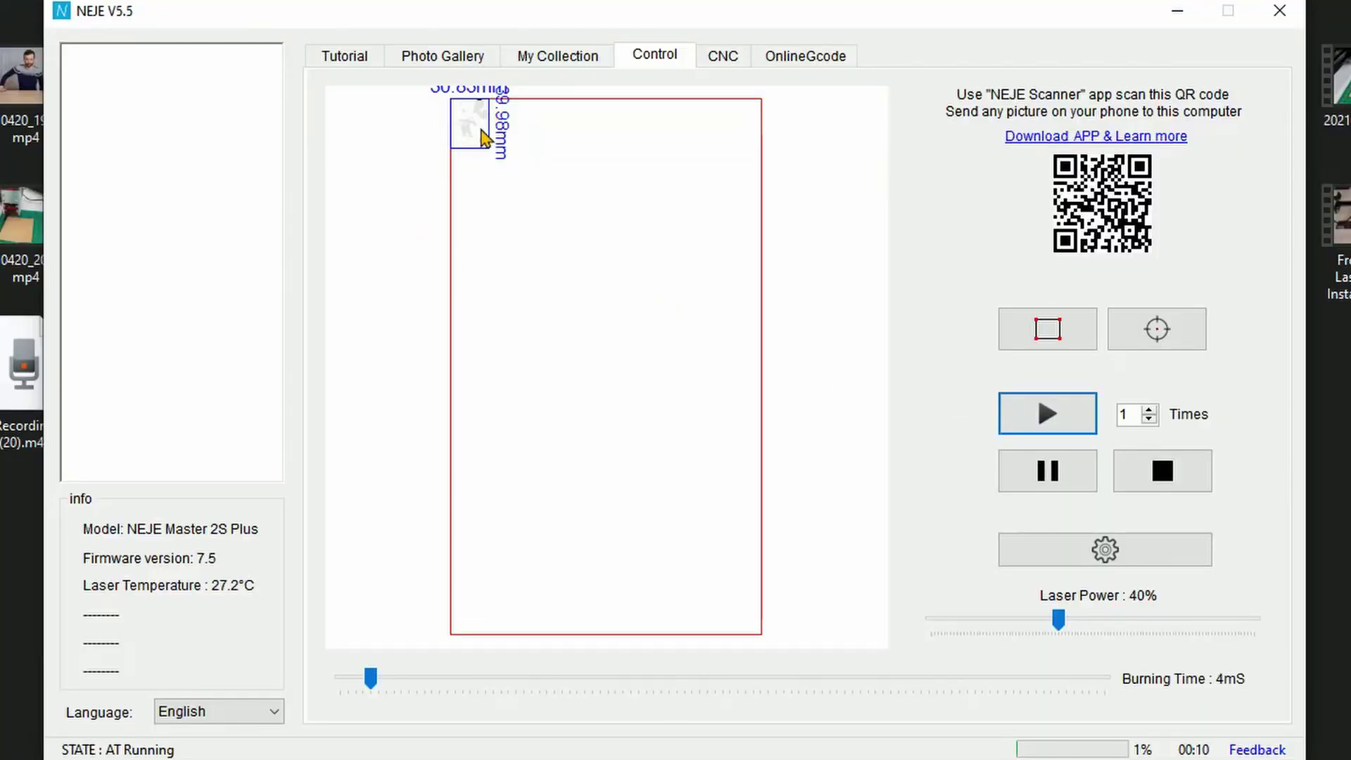
{"action": "scroll", "coordinate": [475, 147], "scroll_direction": "up", "scroll_amount": 4}
{"action": "scroll", "coordinate": [509, 242], "scroll_direction": "up", "scroll_amount": 3}
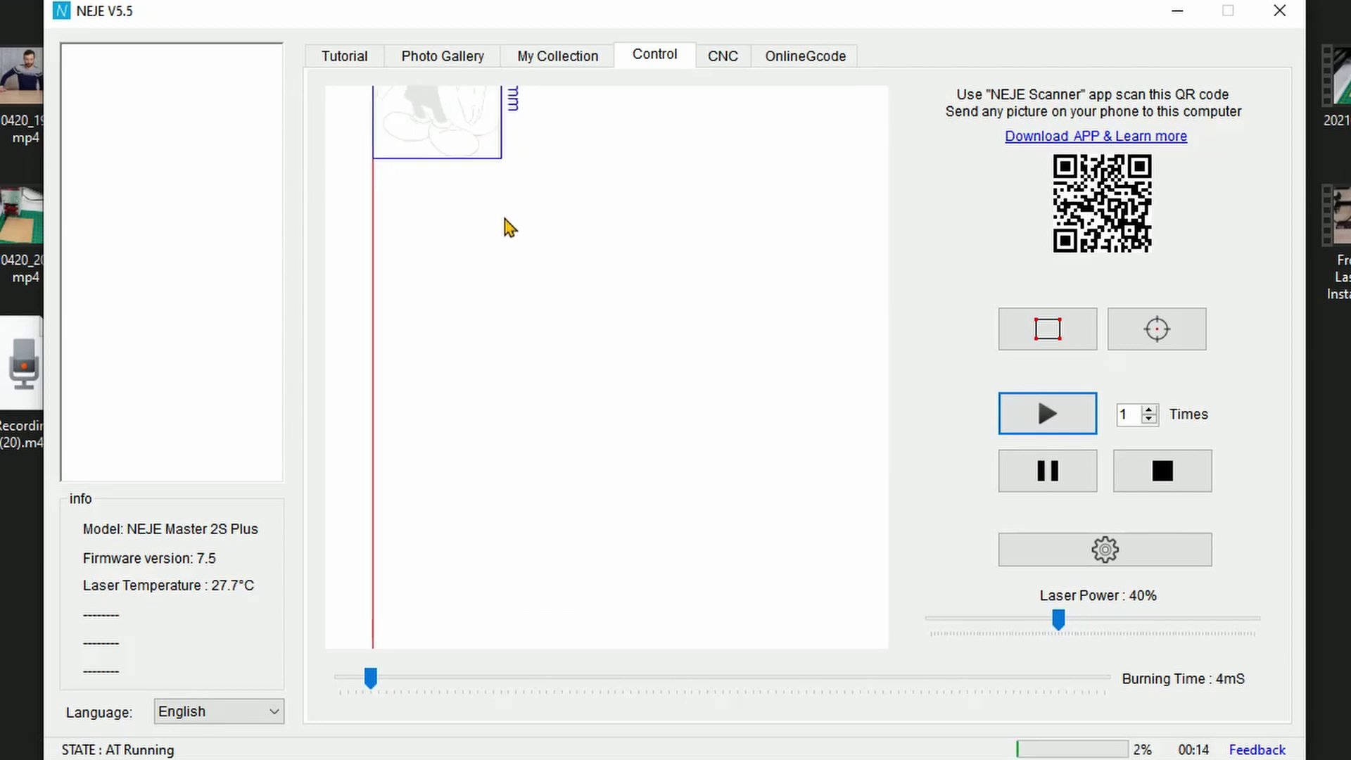
{"action": "left_click_drag", "start_coordinate": [504, 209], "coordinate": [585, 411]}
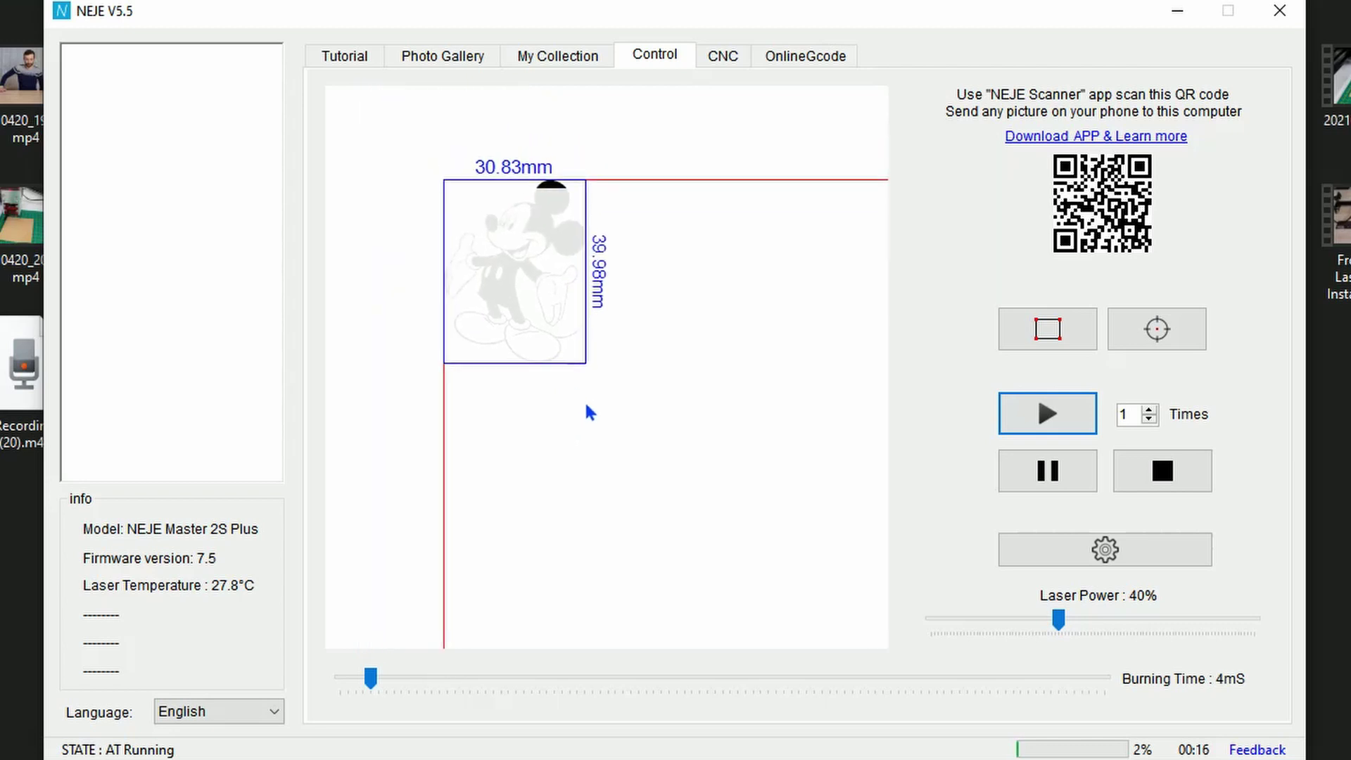
{"action": "scroll", "coordinate": [543, 274], "scroll_direction": "up", "scroll_amount": 3}
{"action": "scroll", "coordinate": [539, 272], "scroll_direction": "up", "scroll_amount": 2}
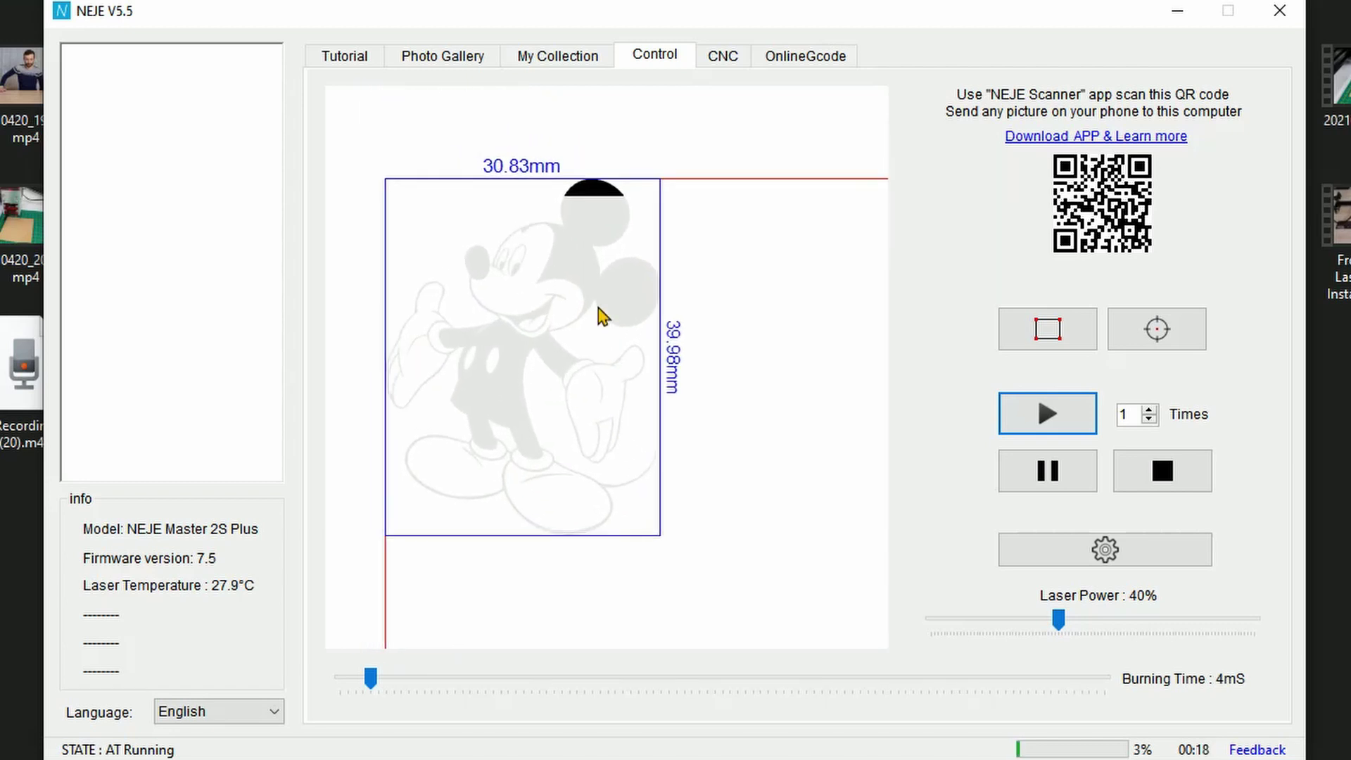